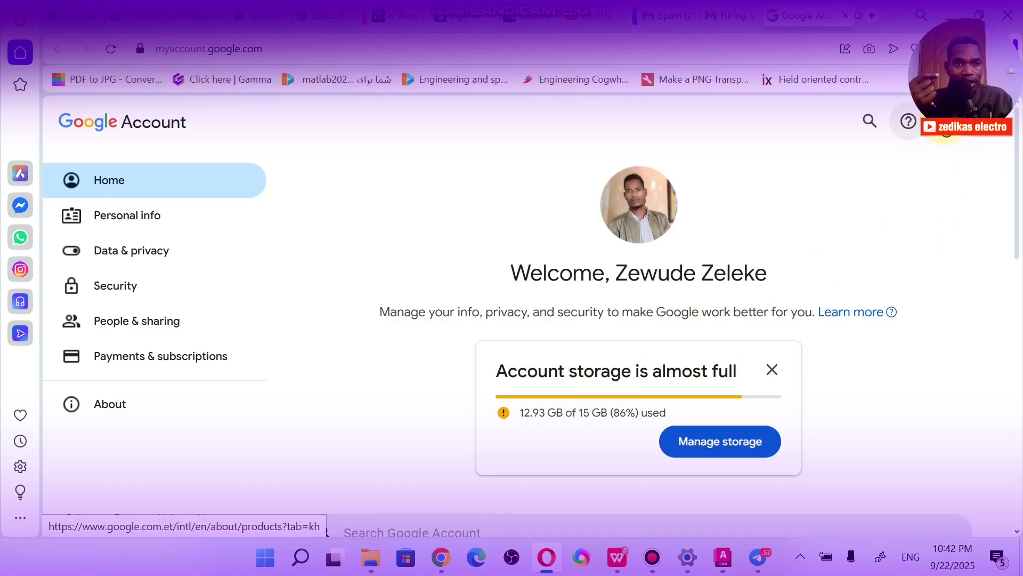
Step: Go to Gmail from the Google Account page and open the Trash folder
click(944, 122)
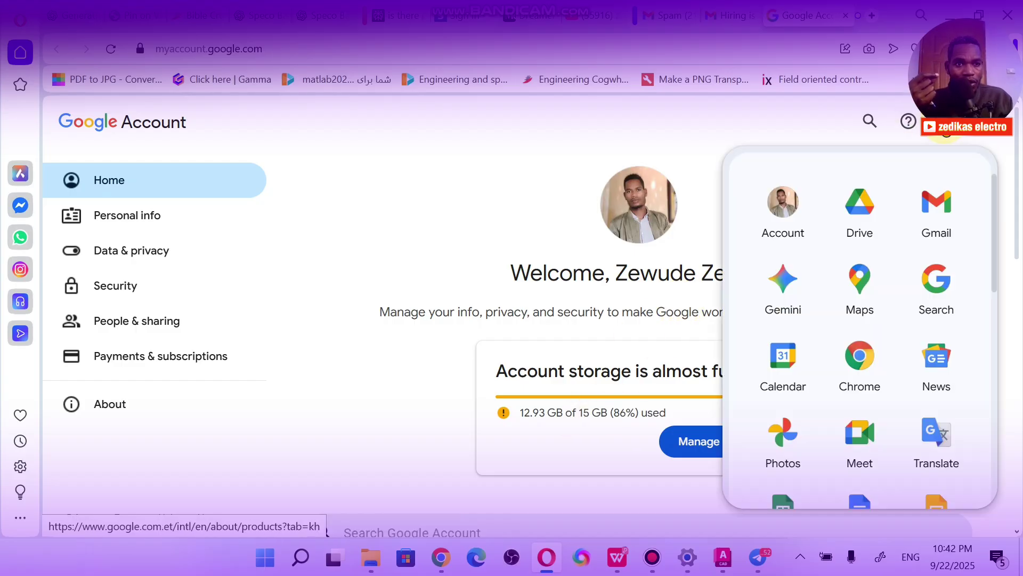
click(938, 224)
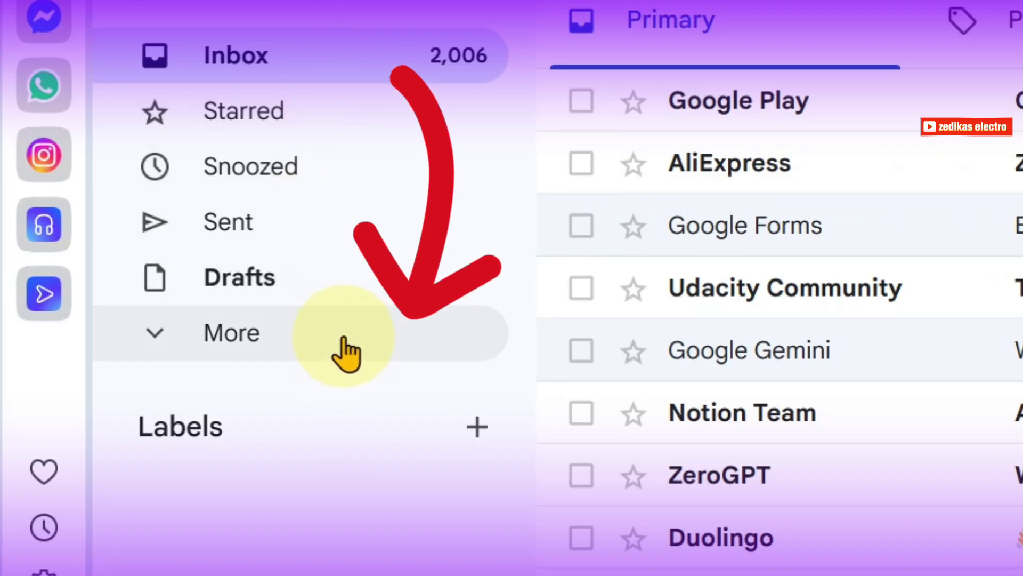
click(343, 336)
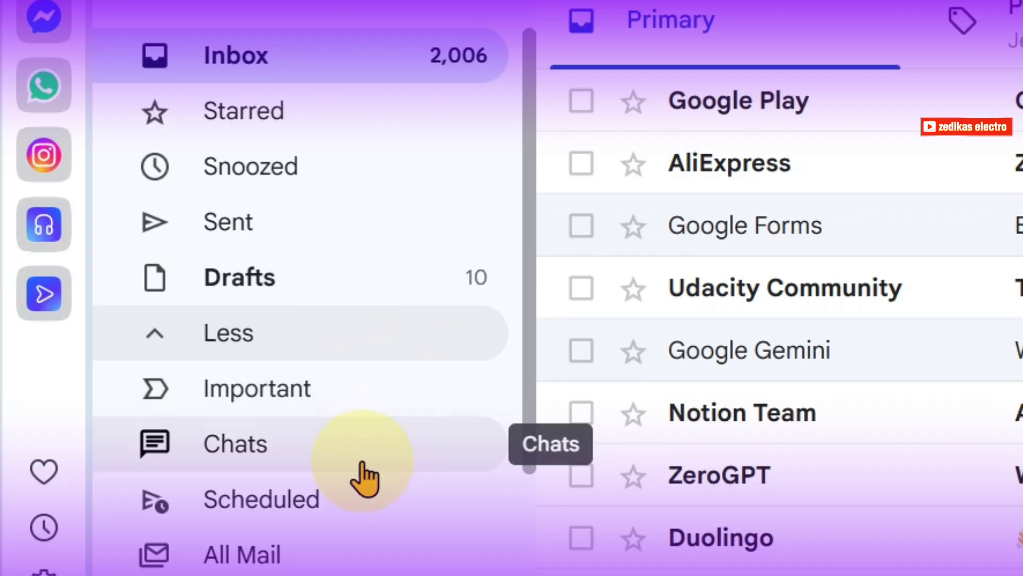
scroll(365, 519, down, 5)
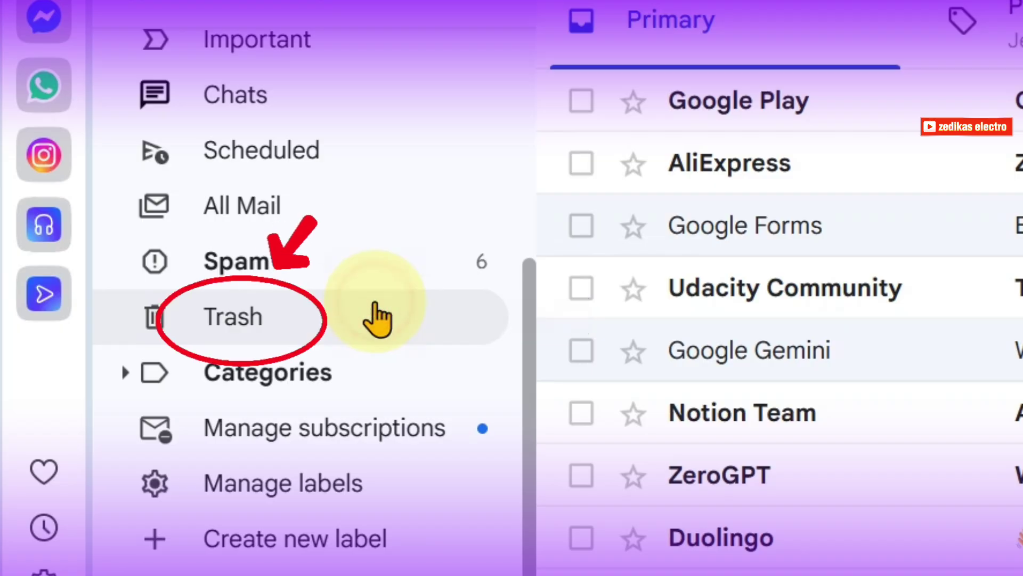
click(376, 309)
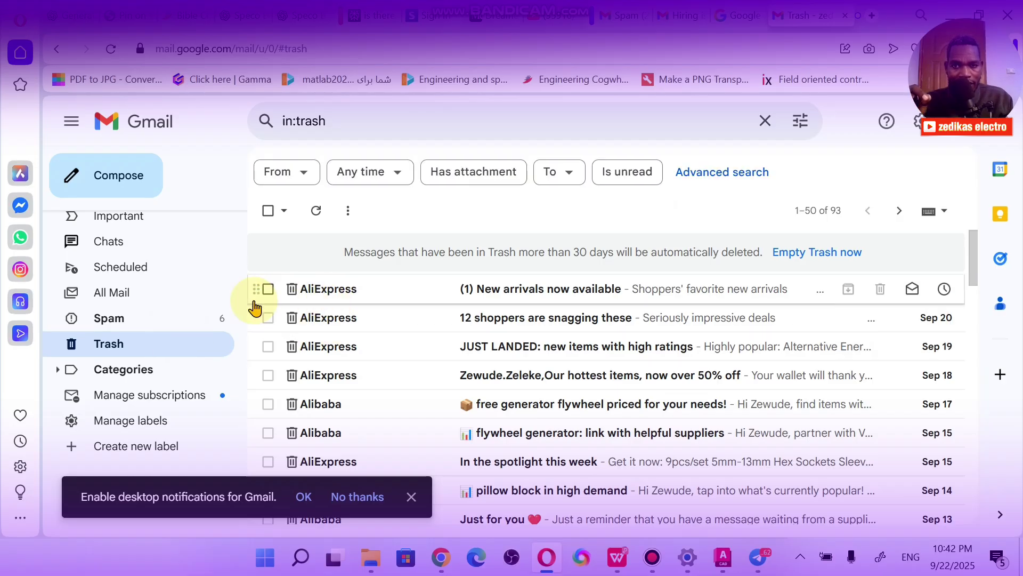
Step: Select all conversations listed on the first page of Trash, delete them forever, and reload the folder
click(267, 212)
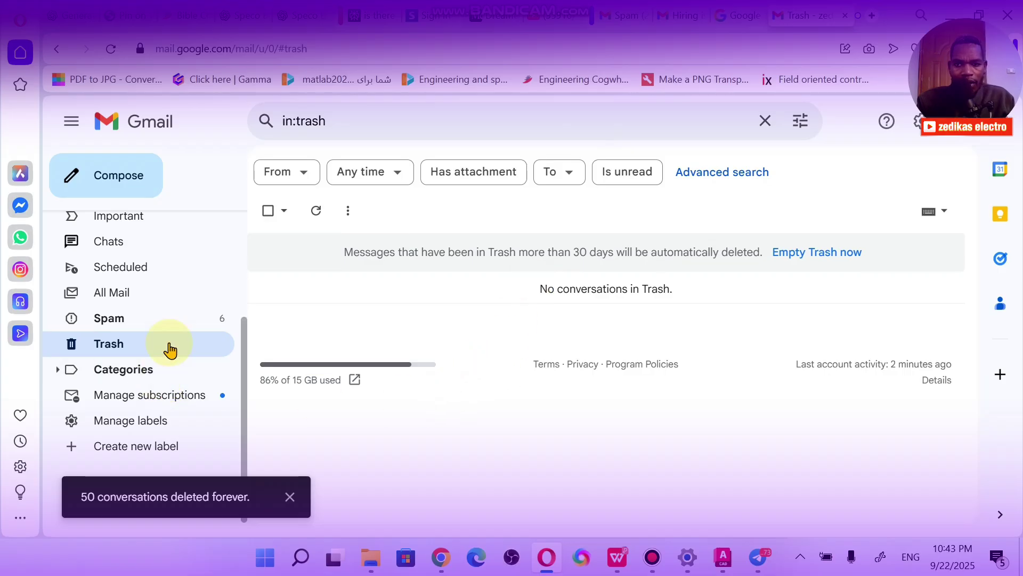
click(195, 341)
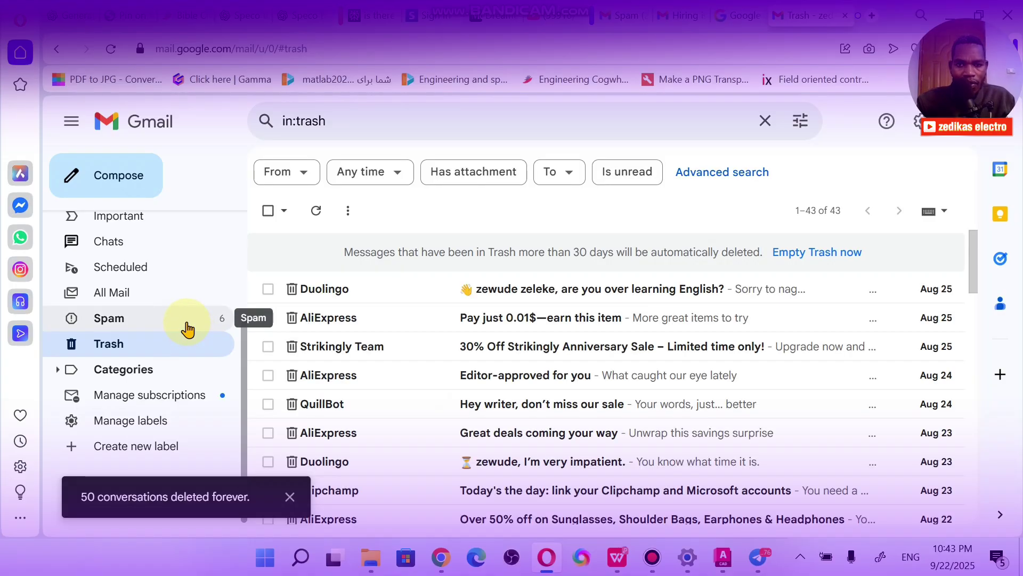
Step: Open the Spam folder, select all of its messages and delete them forever
click(188, 323)
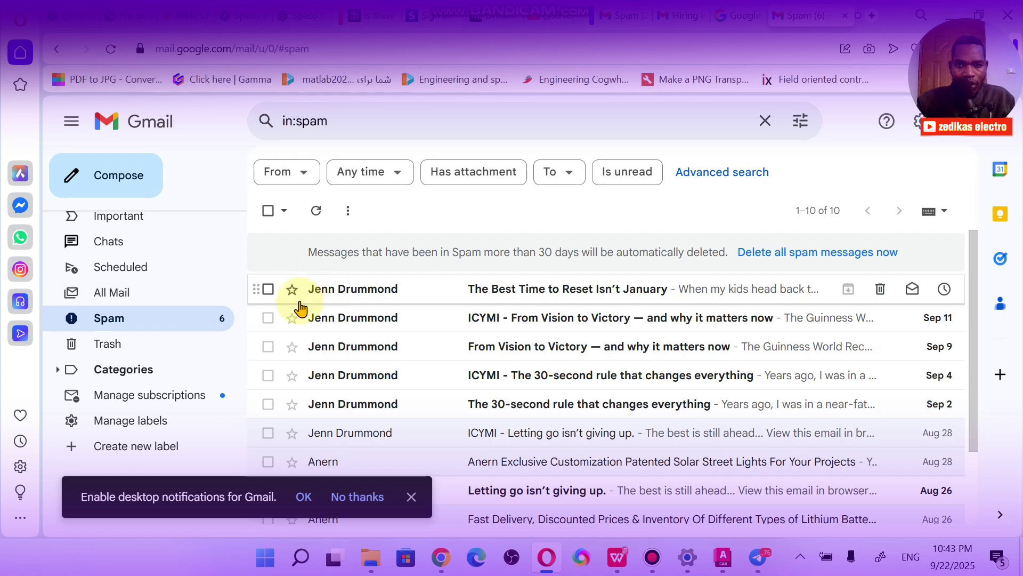
scroll(301, 342, down, 3)
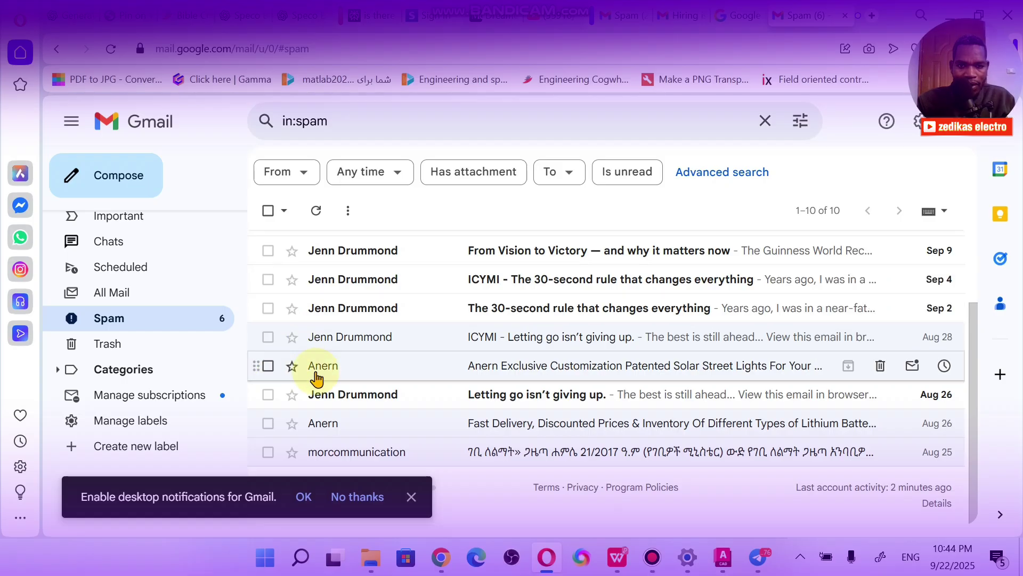
scroll(261, 330, up, 3)
click(268, 289)
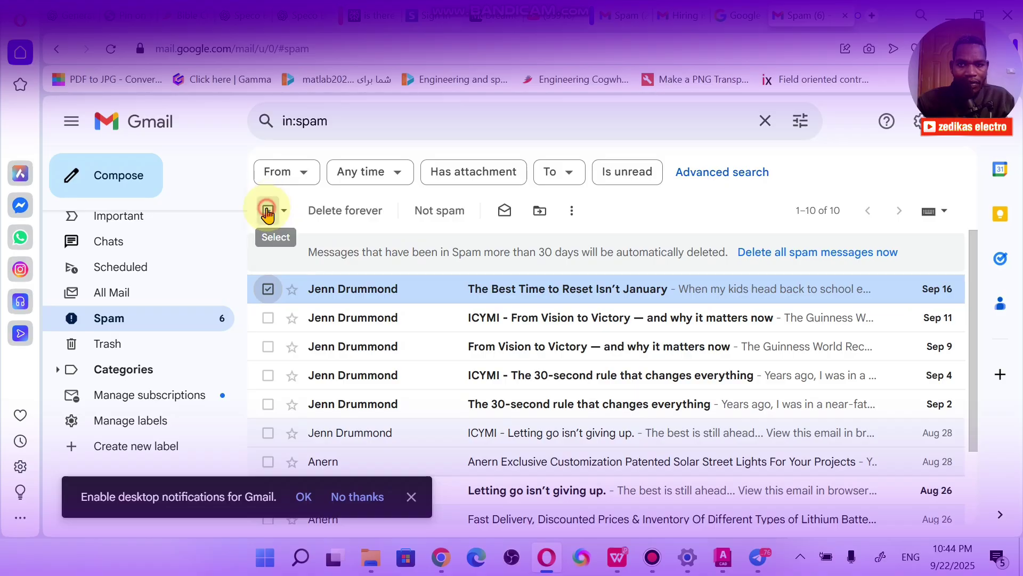
click(268, 212)
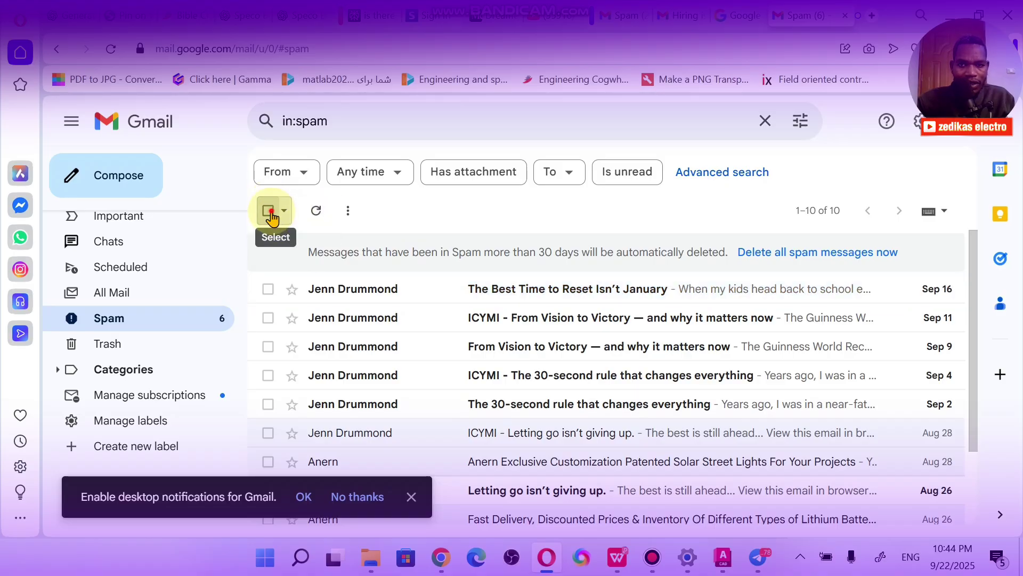
click(269, 211)
click(362, 211)
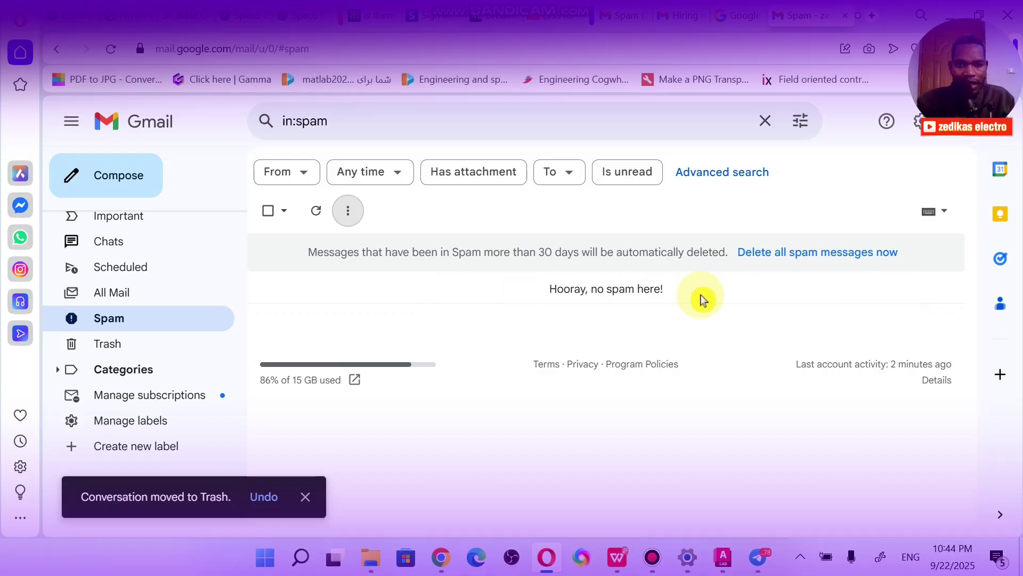
Step: Return to the inbox and look through the Primary messages down to the oldest on the page
scroll(143, 291, up, 1)
scroll(149, 293, up, 2)
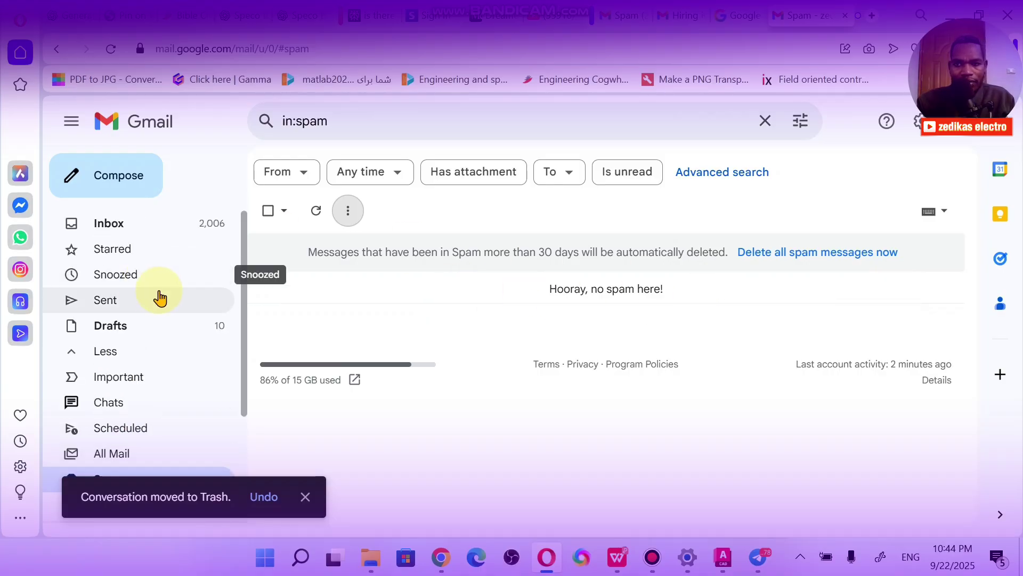
click(177, 223)
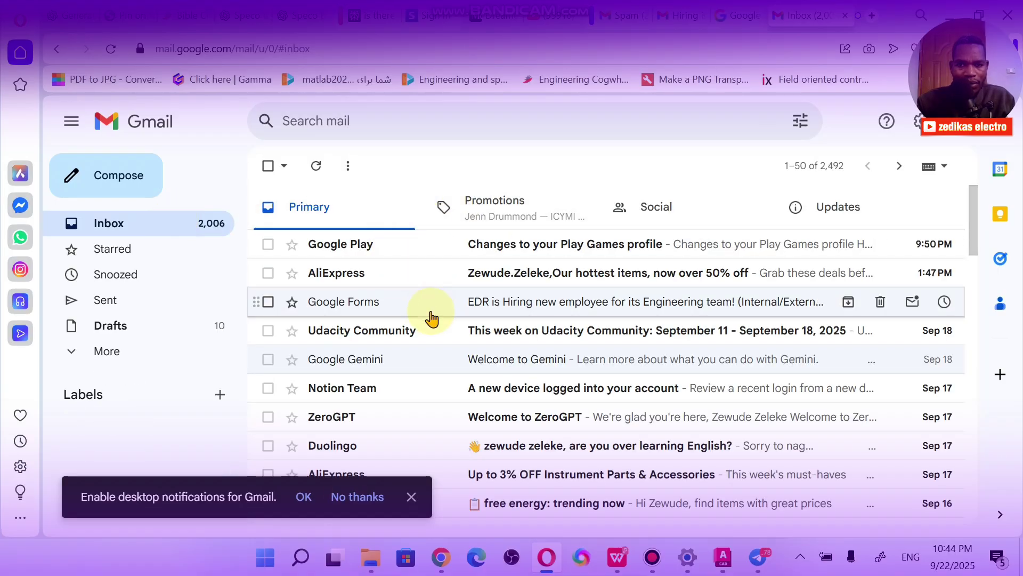
scroll(432, 319, down, 5)
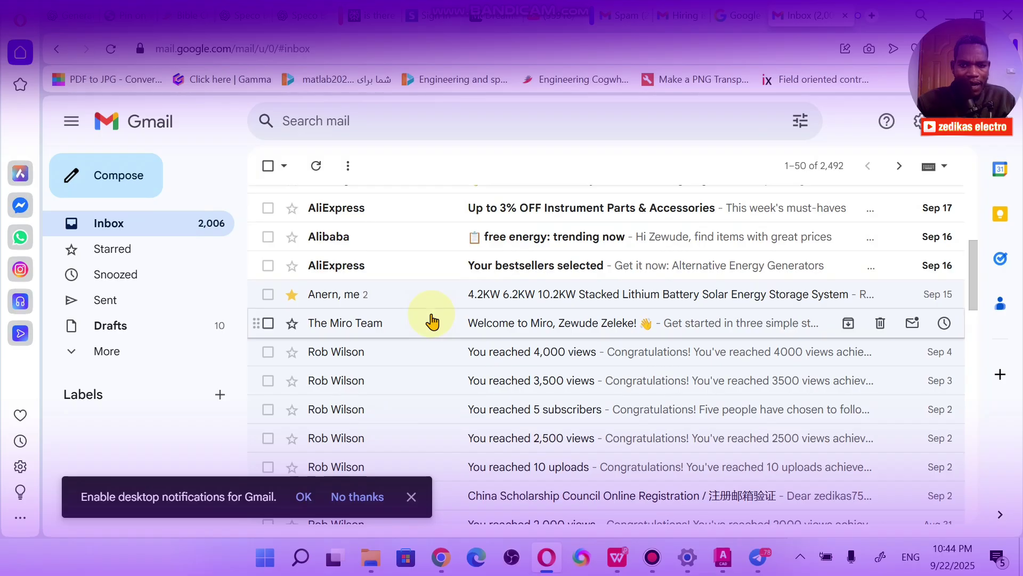
scroll(432, 319, down, 15)
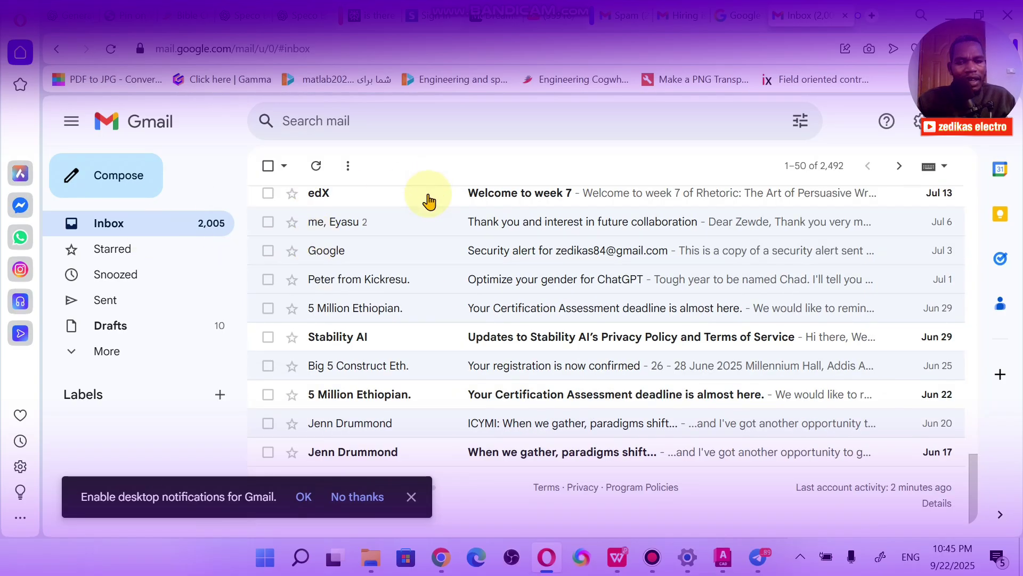
scroll(786, 253, up, 20)
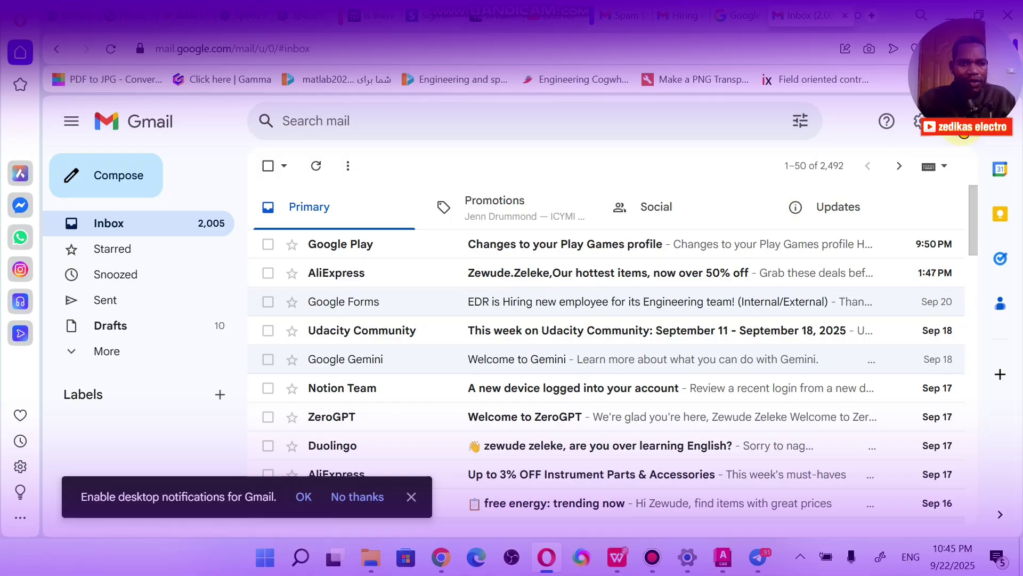
Step: Reopen Gmail, go to the Google Account page of the signed-in profile and open its storage management page
click(962, 141)
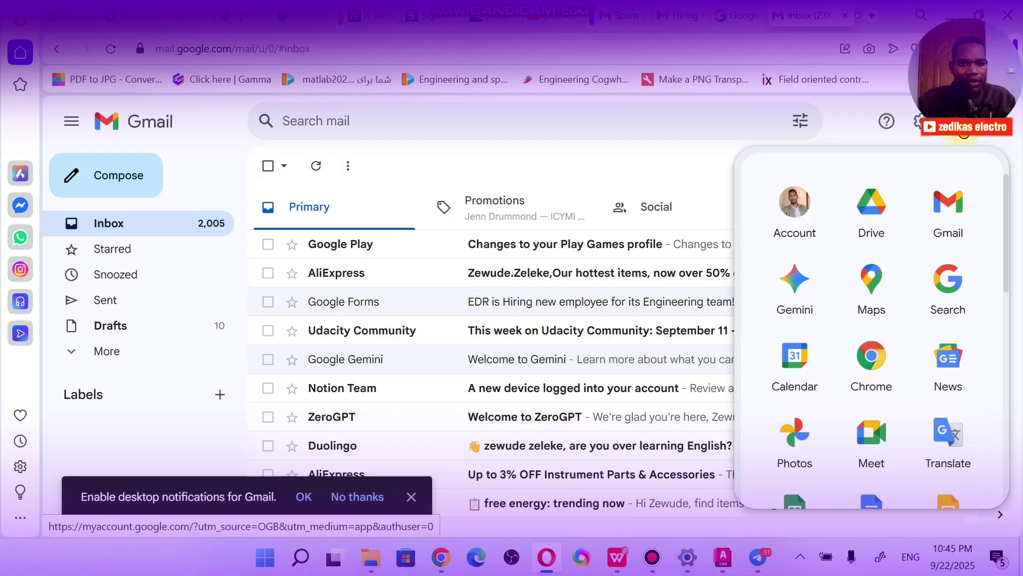
click(938, 230)
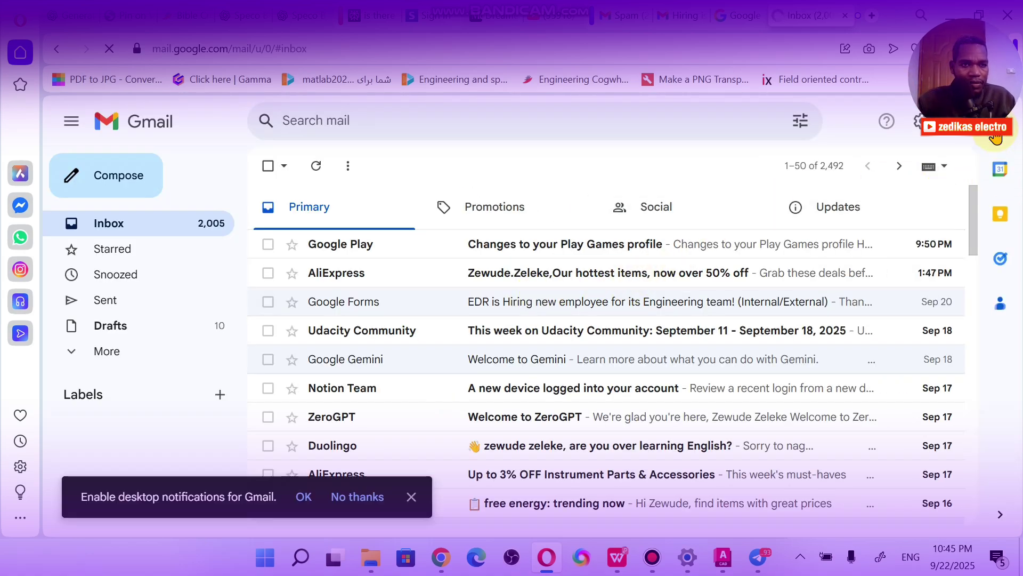
click(993, 137)
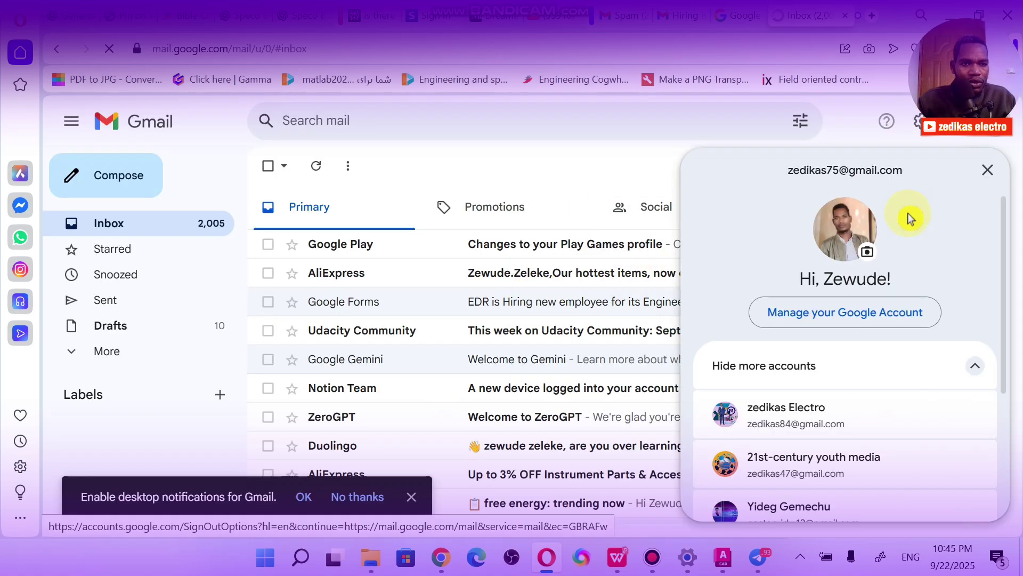
click(833, 315)
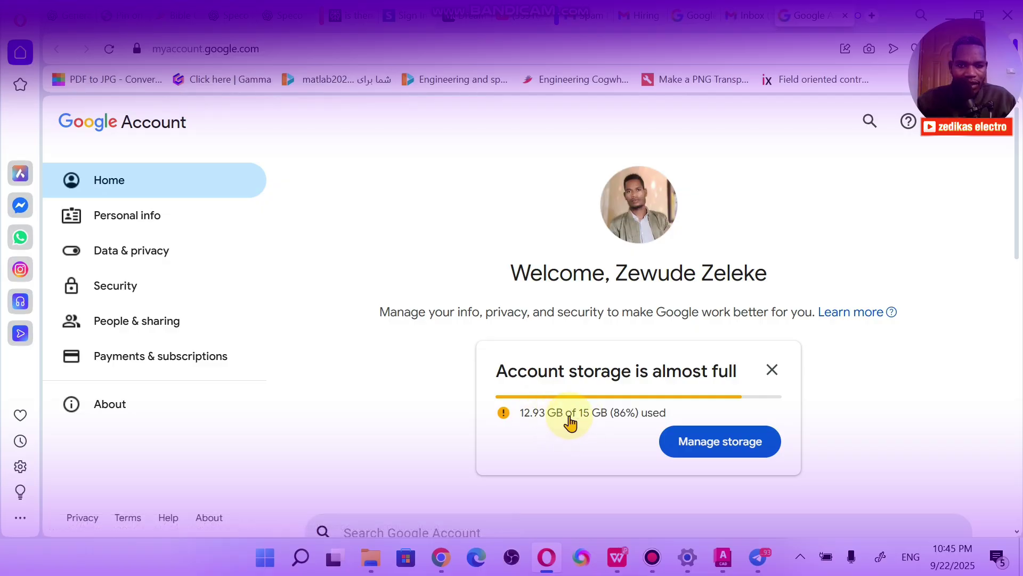
click(693, 445)
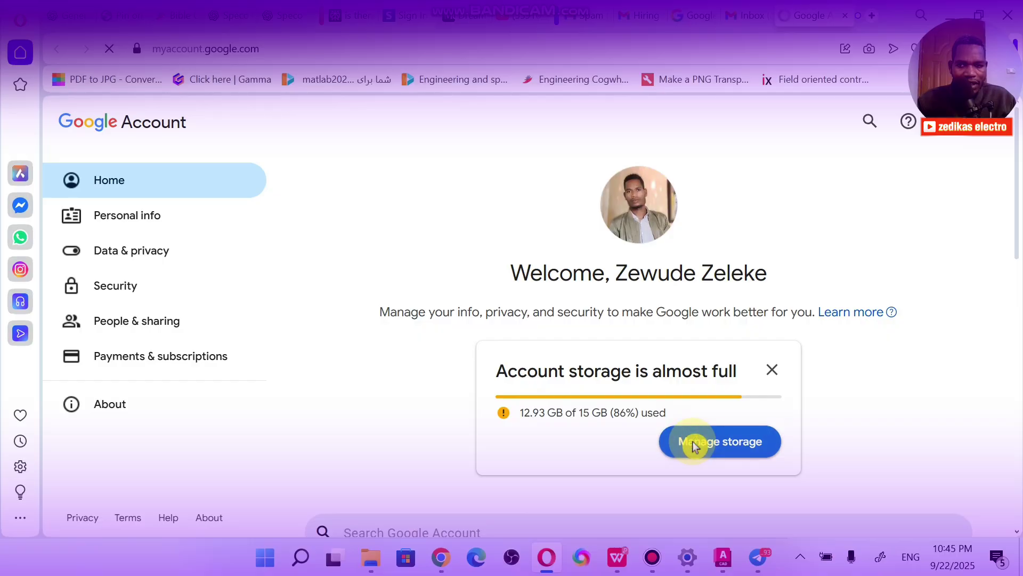
scroll(499, 415, down, 3)
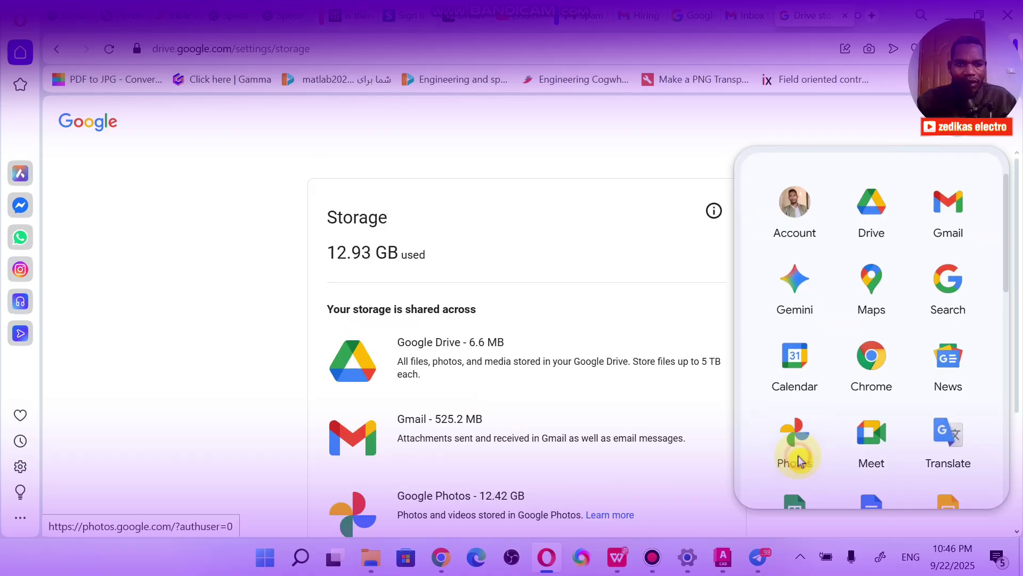
Step: Open the Google Photos settings and set the backup quality for photos and videos to Storage saver
click(796, 450)
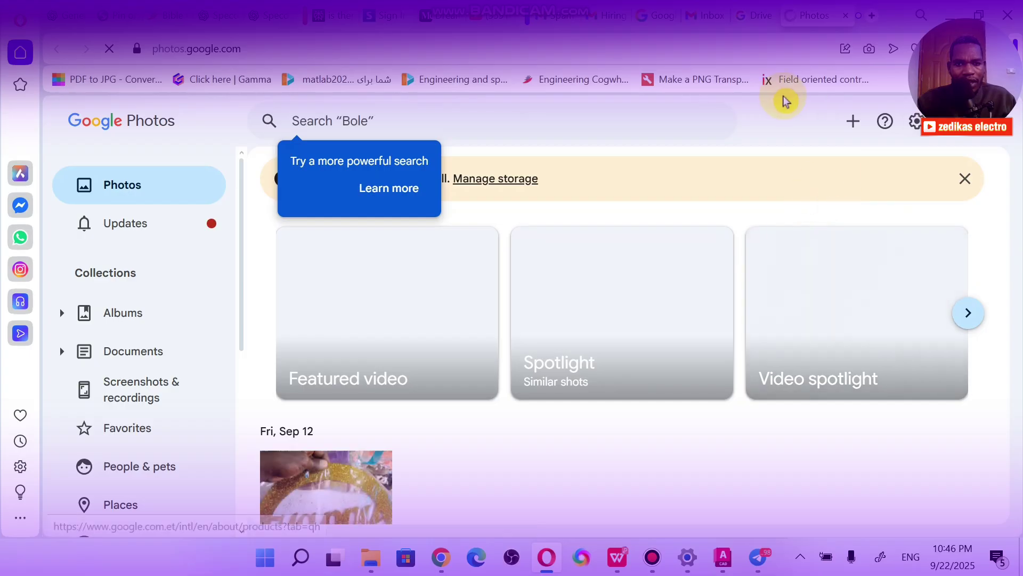
click(917, 121)
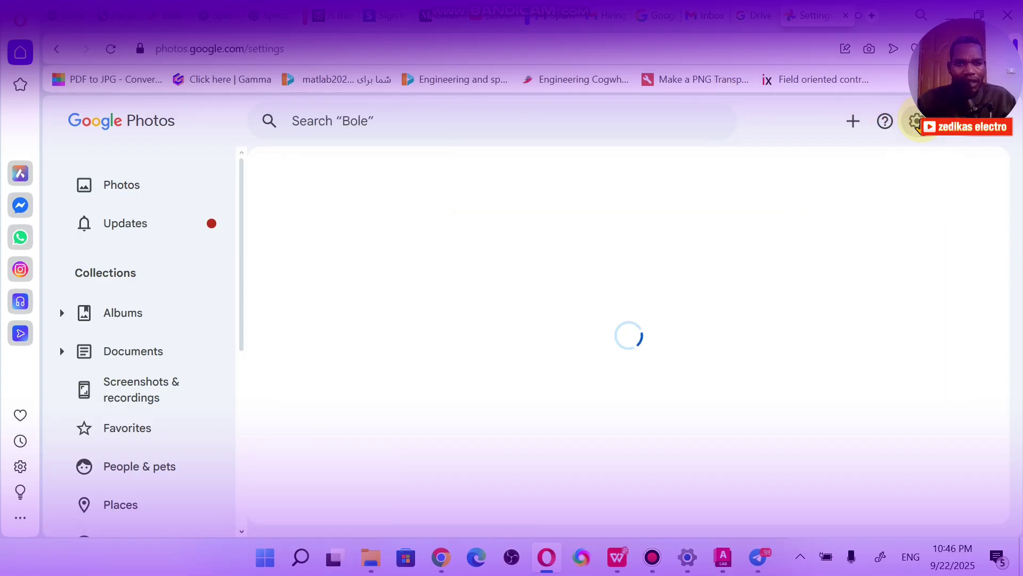
click(410, 349)
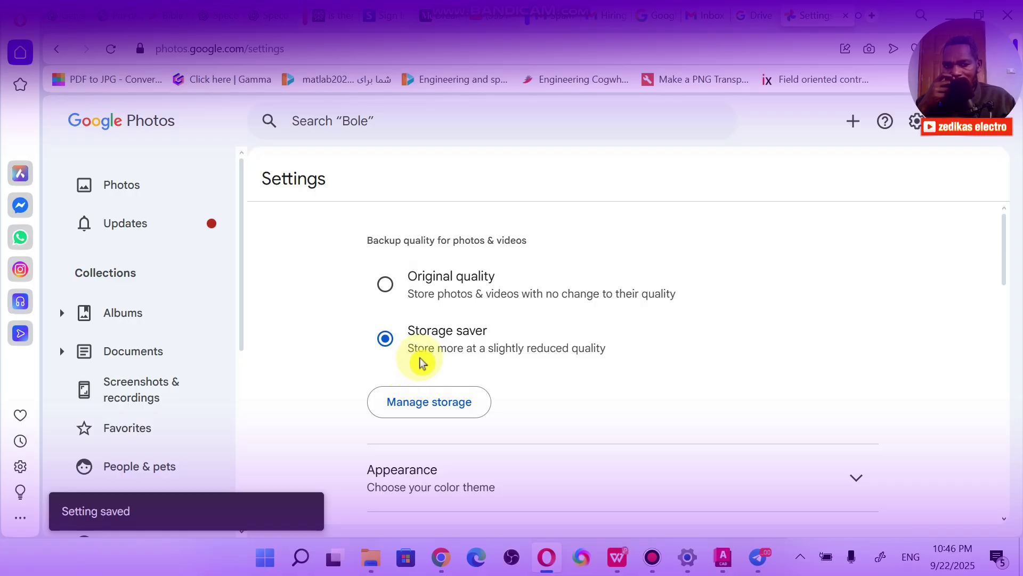
Step: Switch the backup quality to Original quality and back to Storage saver
scroll(447, 405, down, 3)
scroll(435, 356, up, 2)
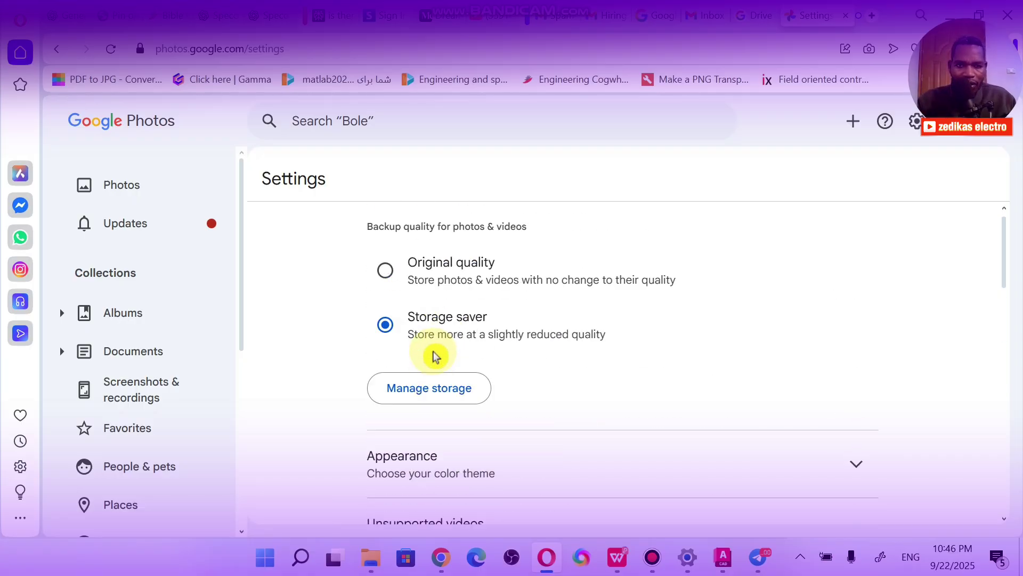
scroll(434, 354, down, 3)
scroll(415, 346, up, 3)
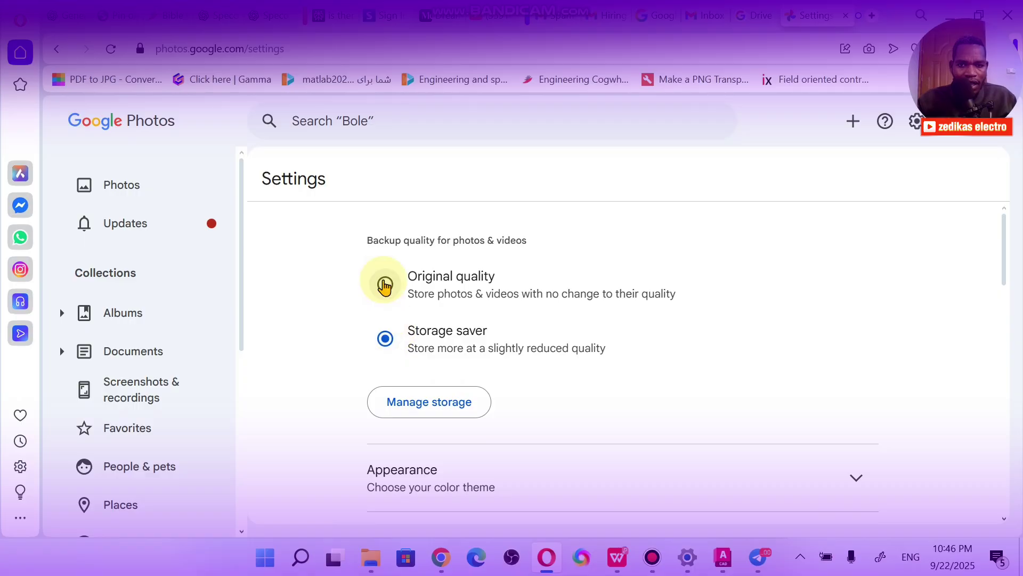
click(384, 285)
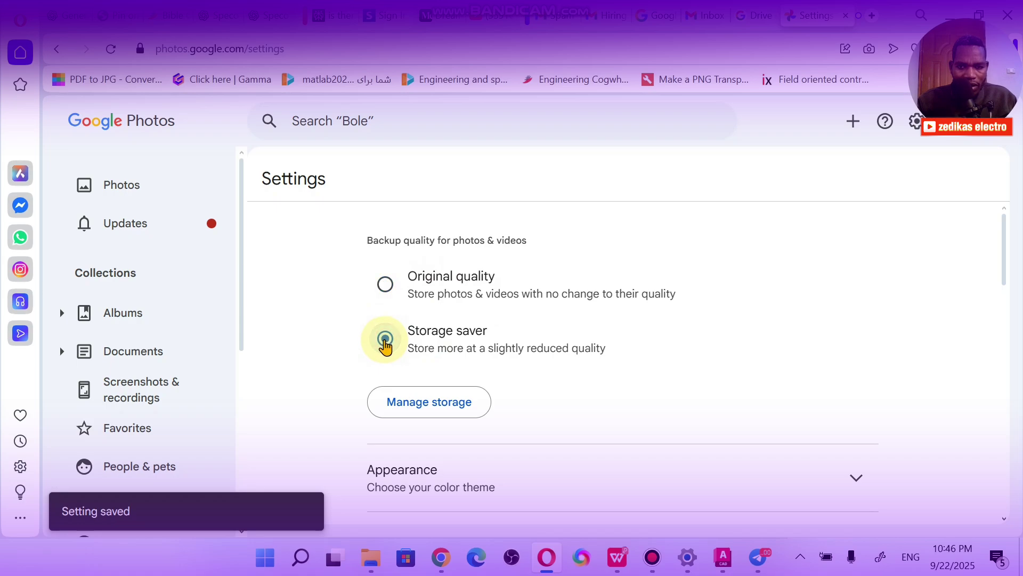
click(415, 332)
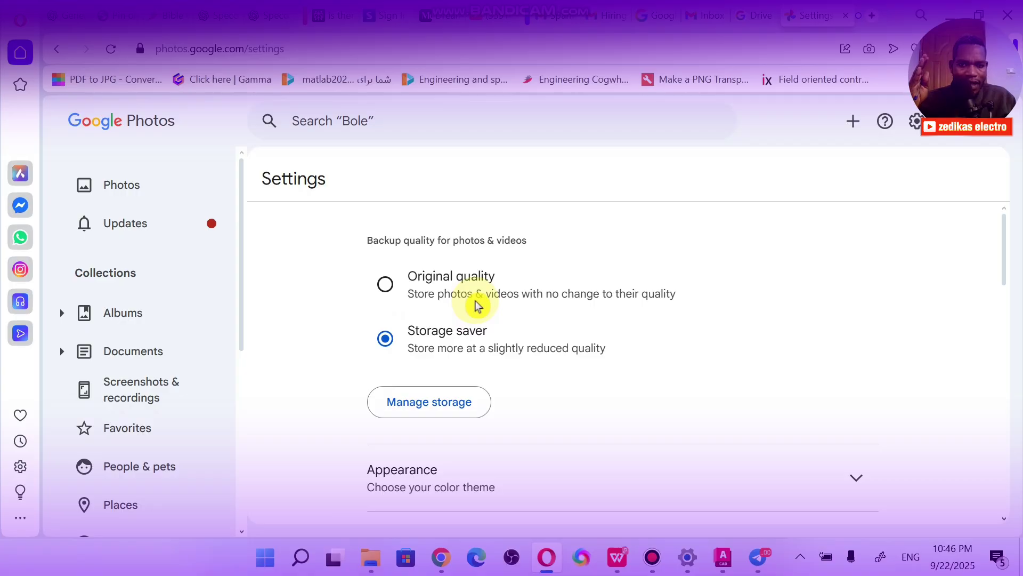
Step: Look over the remaining Photos settings, and examine the Review and delete and Recover storage options on the Manage storage page
scroll(477, 305, down, 5)
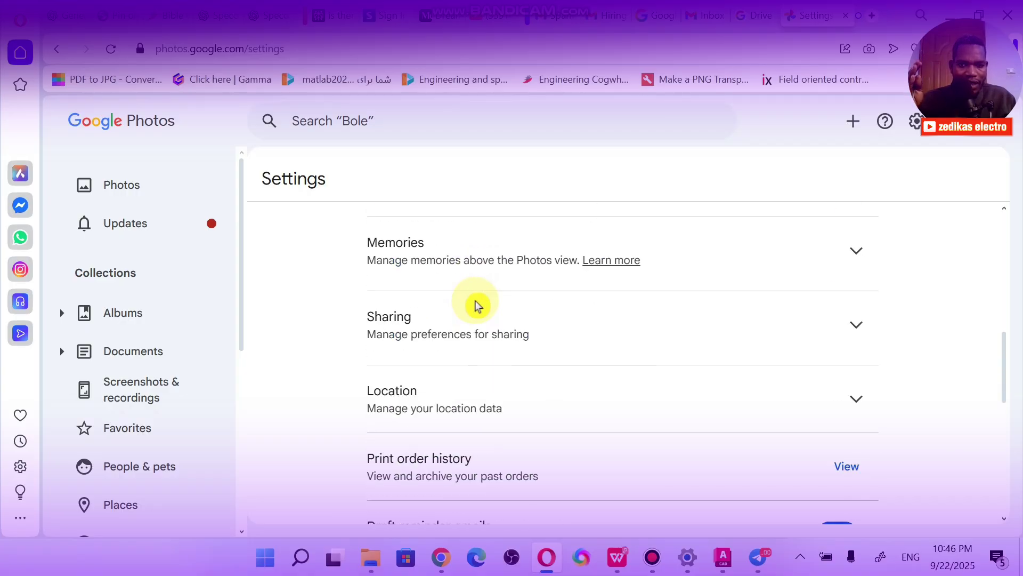
scroll(477, 305, up, 5)
scroll(477, 305, down, 5)
scroll(477, 305, up, 5)
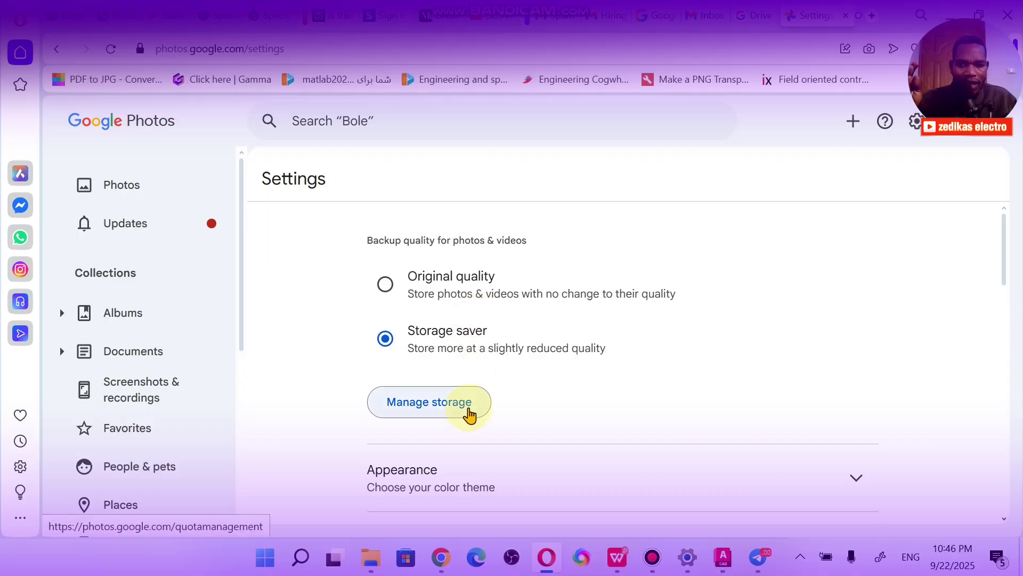
click(469, 413)
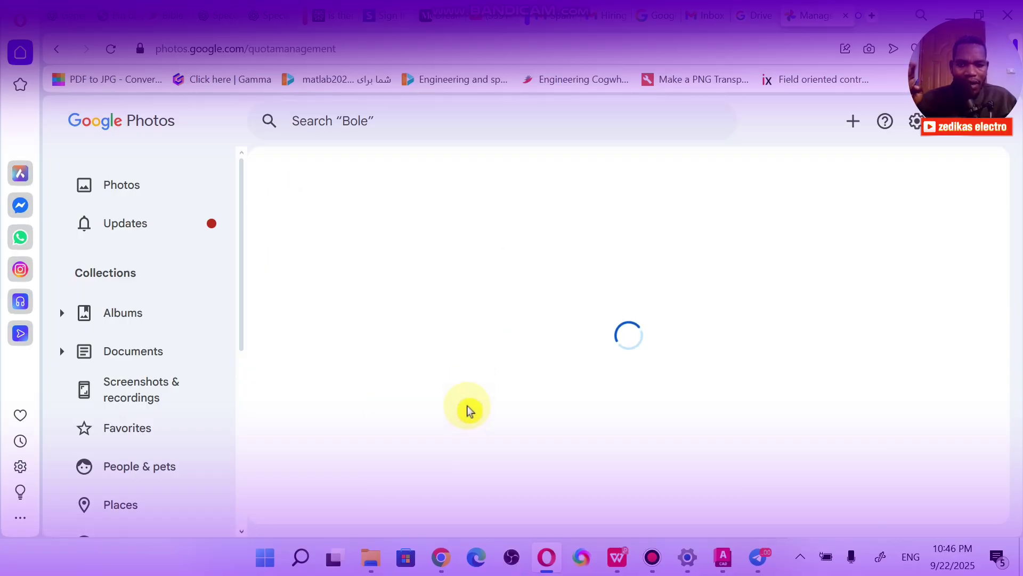
scroll(463, 347, down, 8)
scroll(467, 348, up, 2)
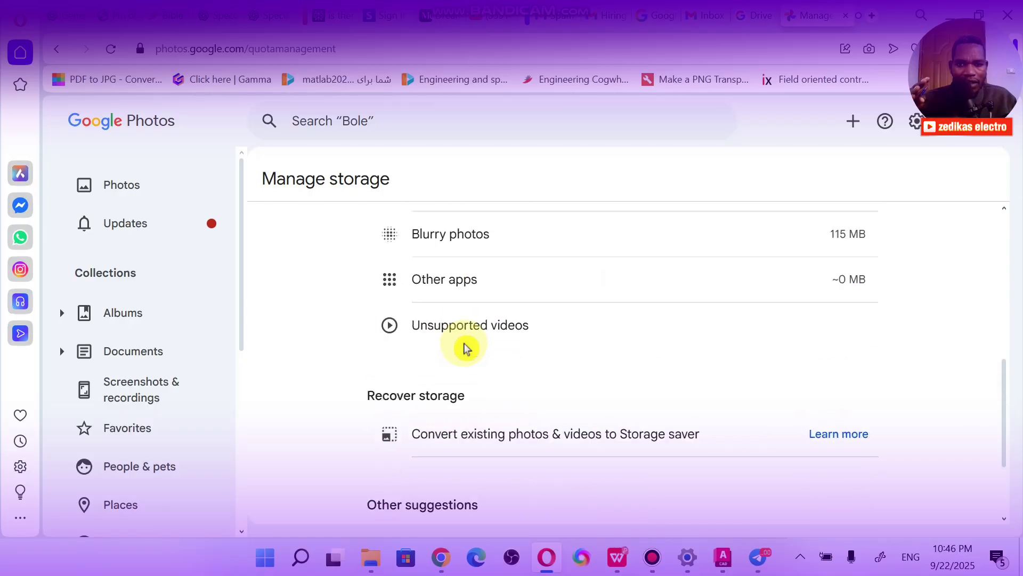
scroll(467, 319, up, 5)
scroll(468, 299, down, 6)
scroll(468, 336, up, 5)
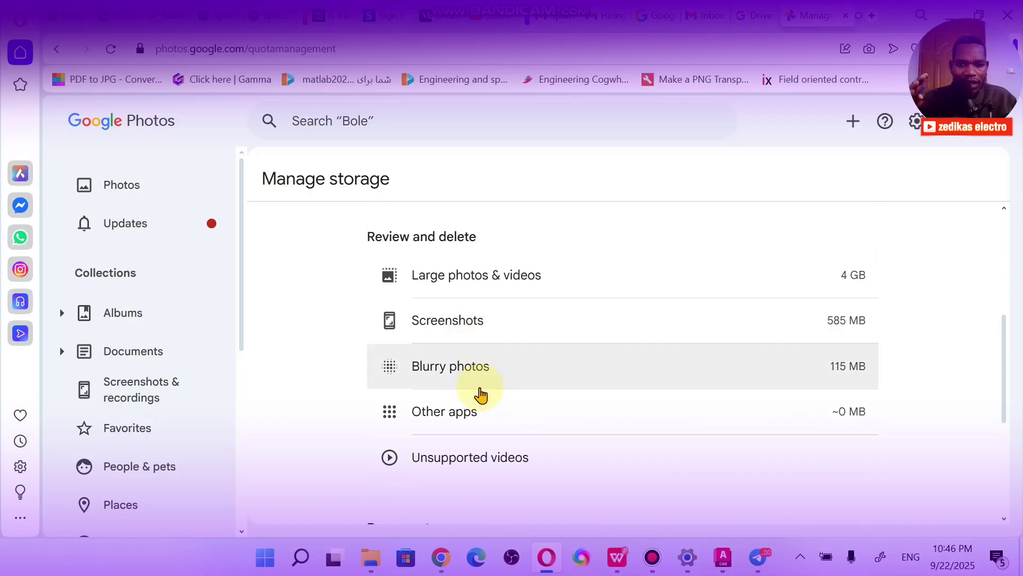
Step: Examine the Recover storage dialog for converting existing photos and videos to Storage saver, tick and untick its acknowledgement, and close it without compressing
scroll(583, 278, down, 5)
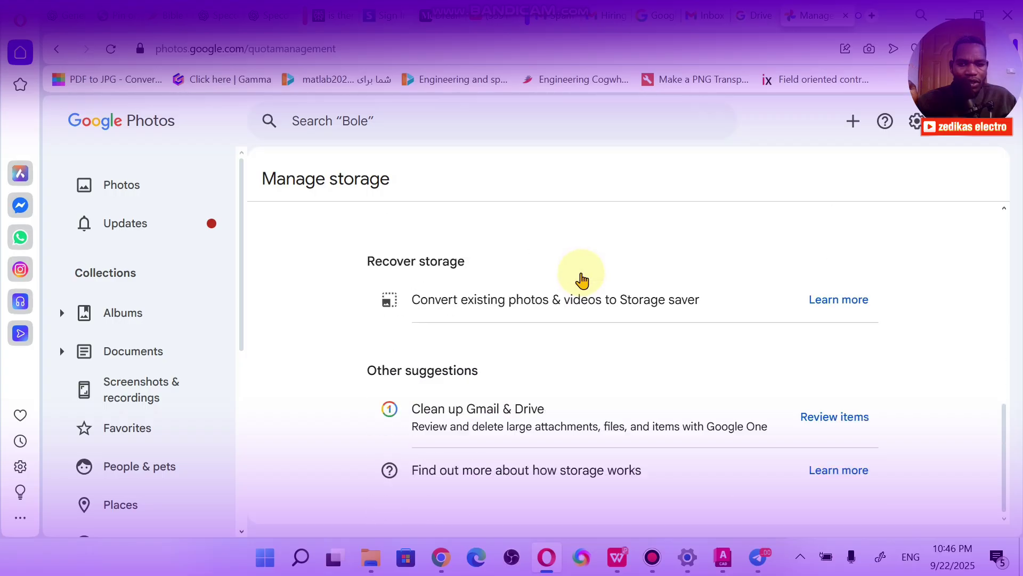
scroll(487, 292, up, 5)
scroll(506, 319, down, 5)
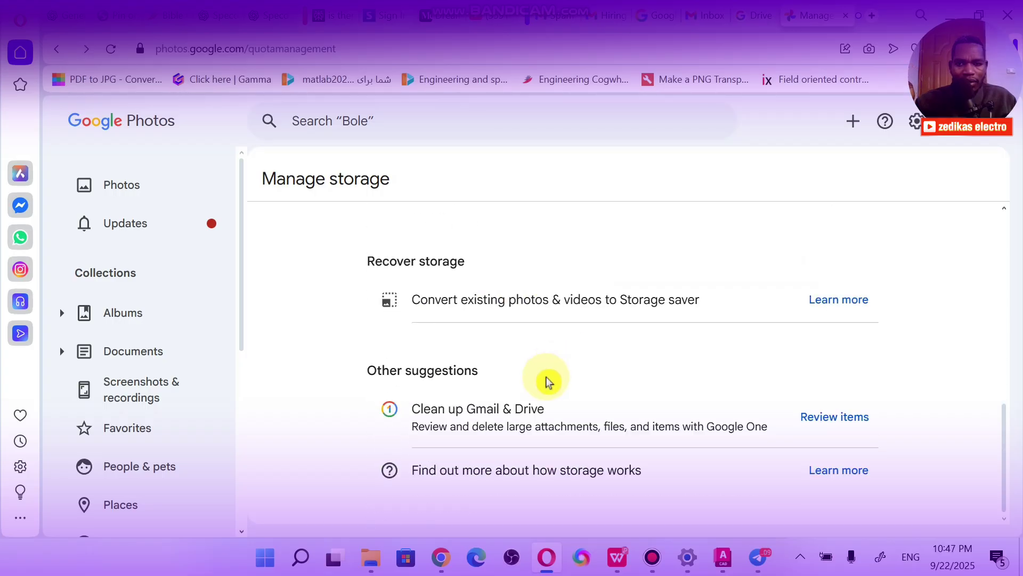
click(834, 304)
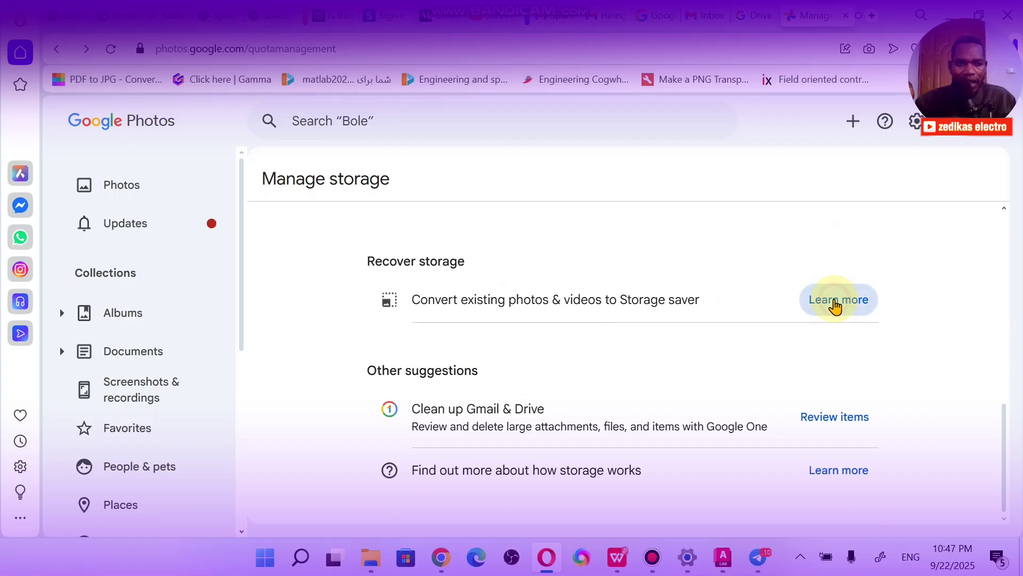
scroll(480, 365, down, 1)
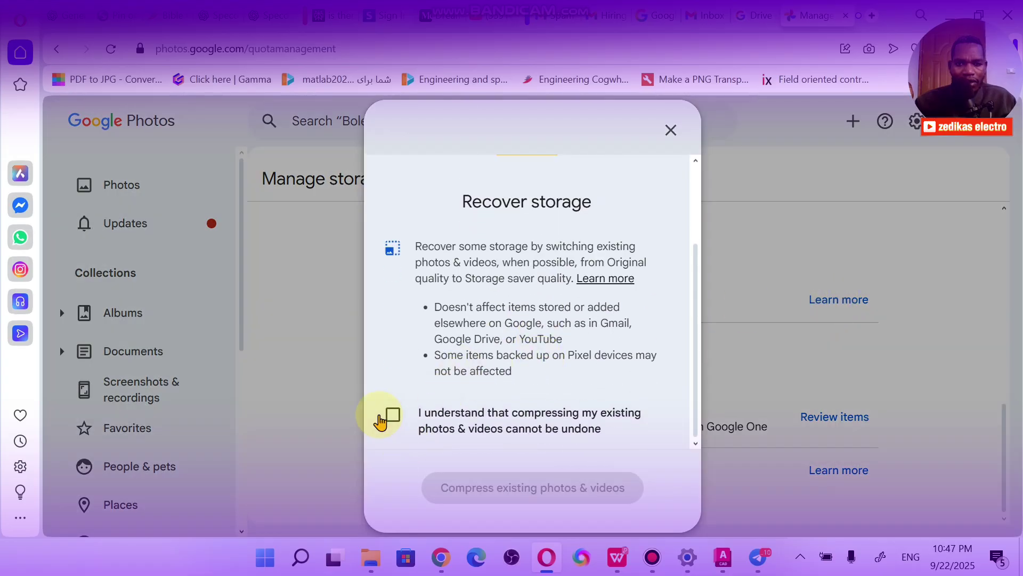
click(392, 415)
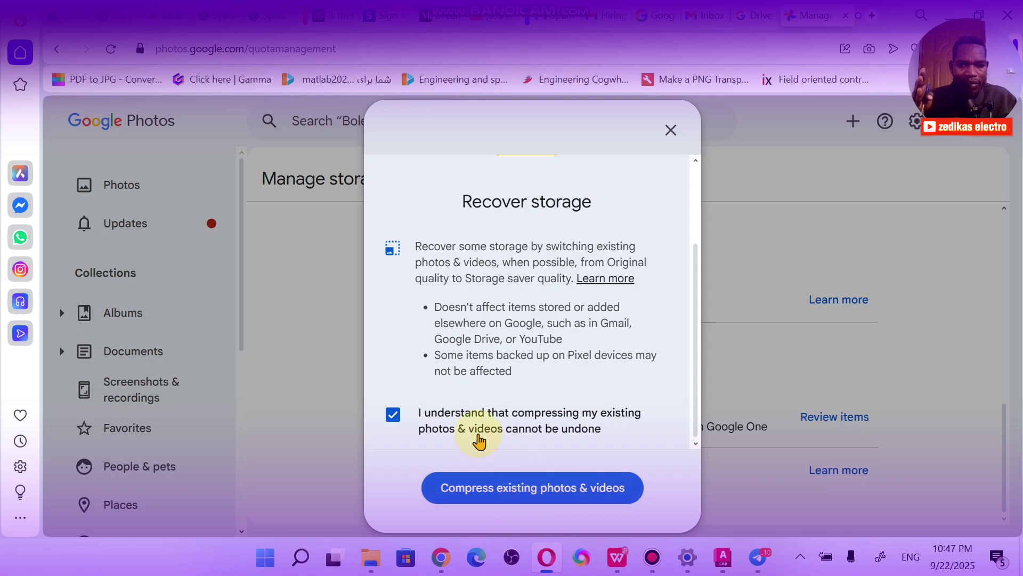
click(393, 415)
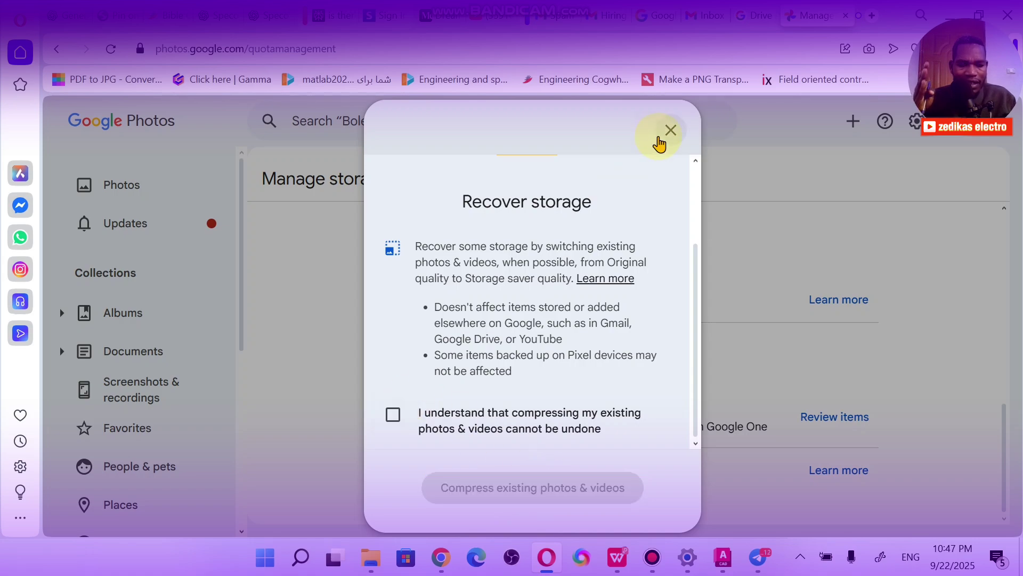
click(669, 128)
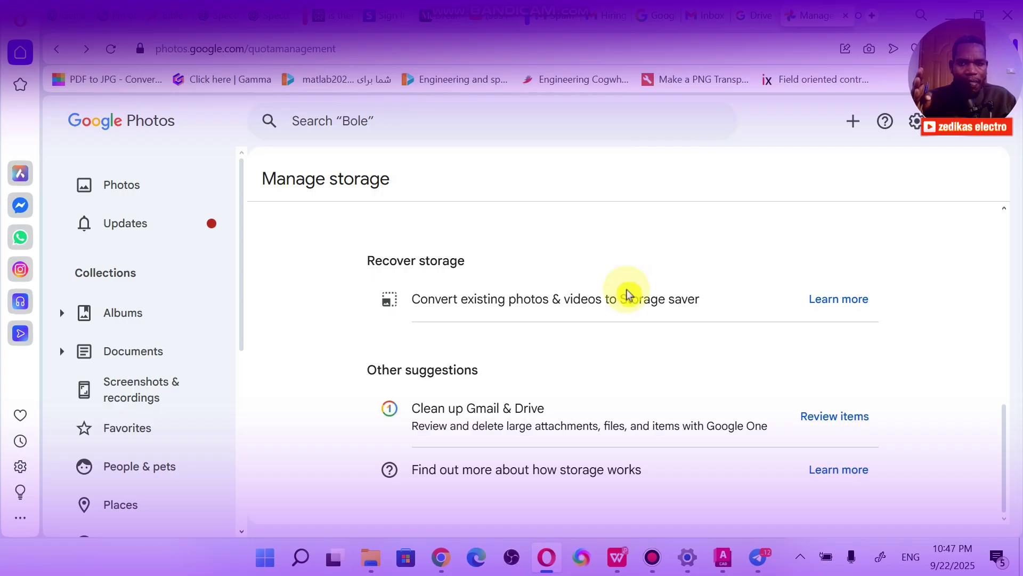
Step: Open Gmail from the Google Photos storage page
scroll(628, 292, up, 5)
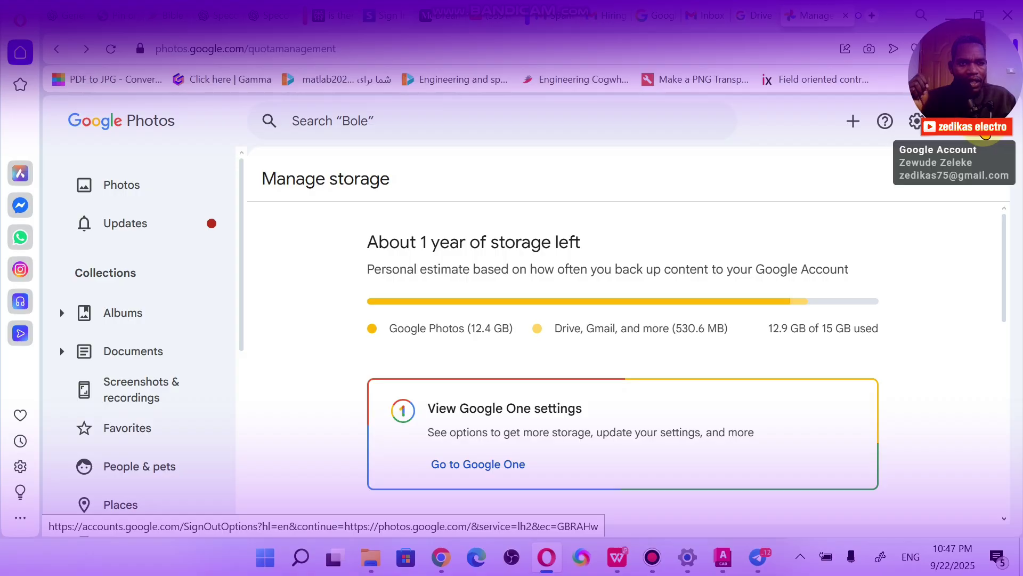
click(983, 133)
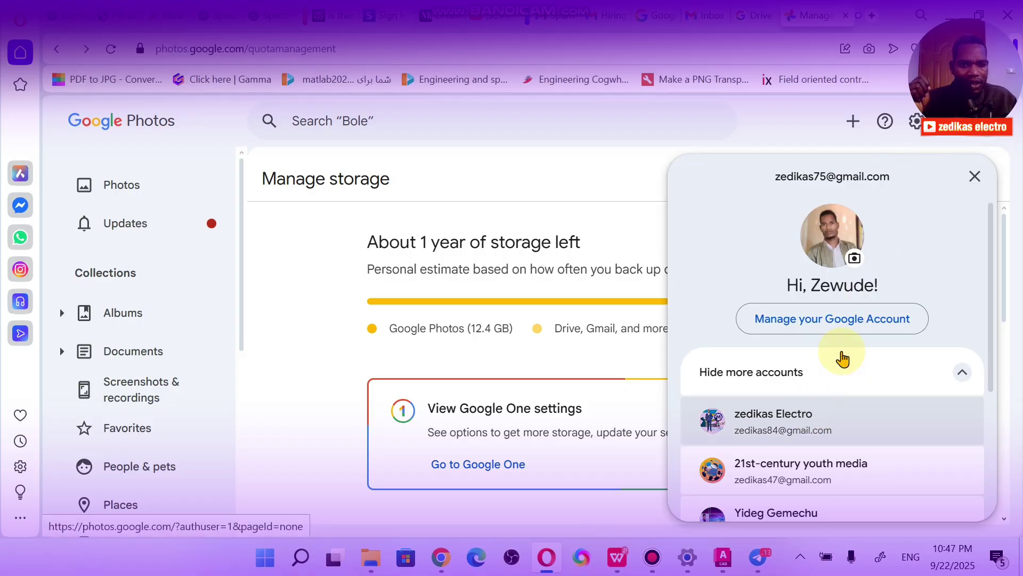
click(931, 140)
click(930, 141)
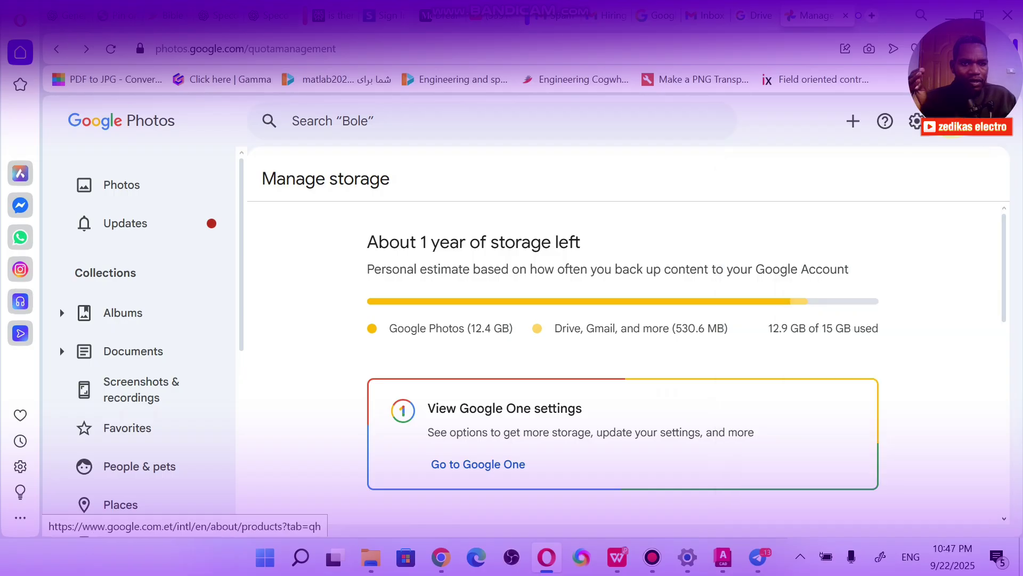
click(925, 150)
click(921, 237)
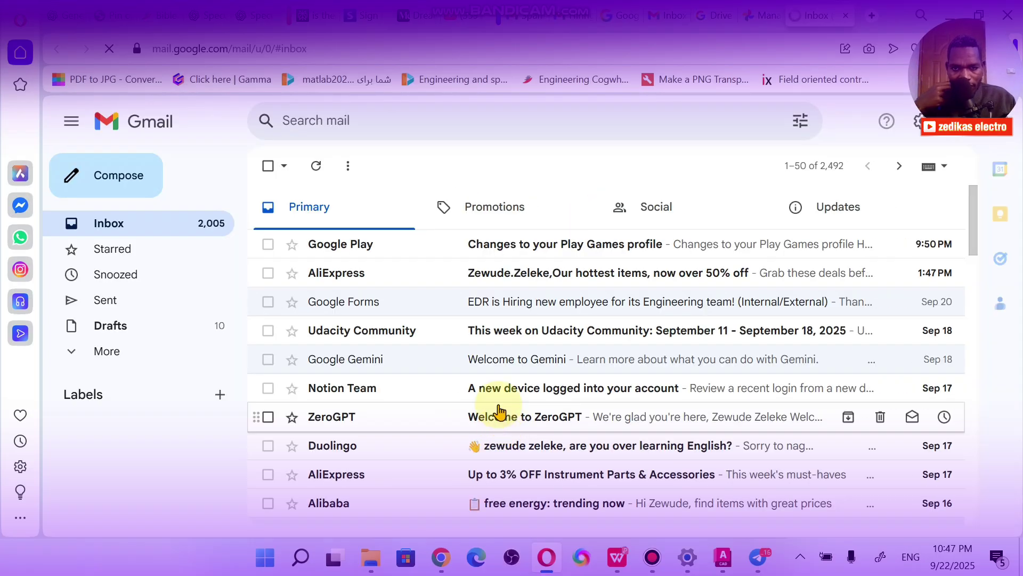
Step: Look through the additional Gmail folders, open Drafts and examine the list of saved drafts
click(143, 356)
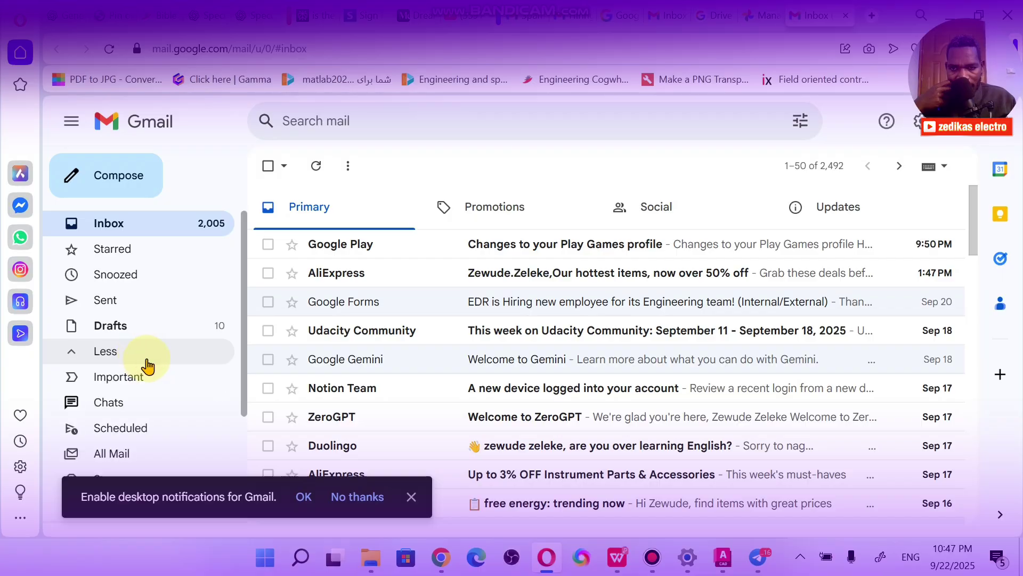
scroll(149, 361, down, 3)
scroll(152, 366, up, 2)
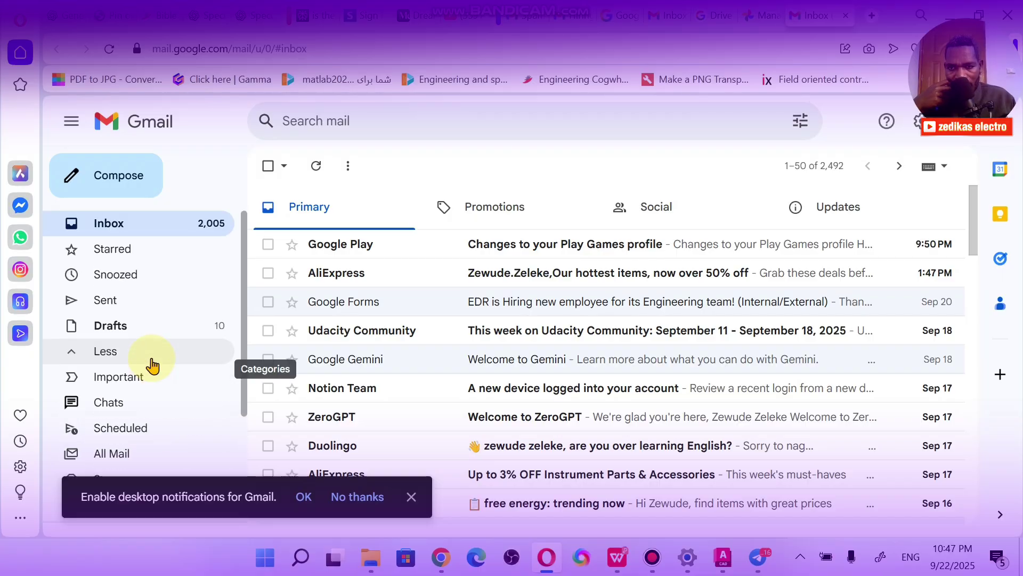
click(180, 338)
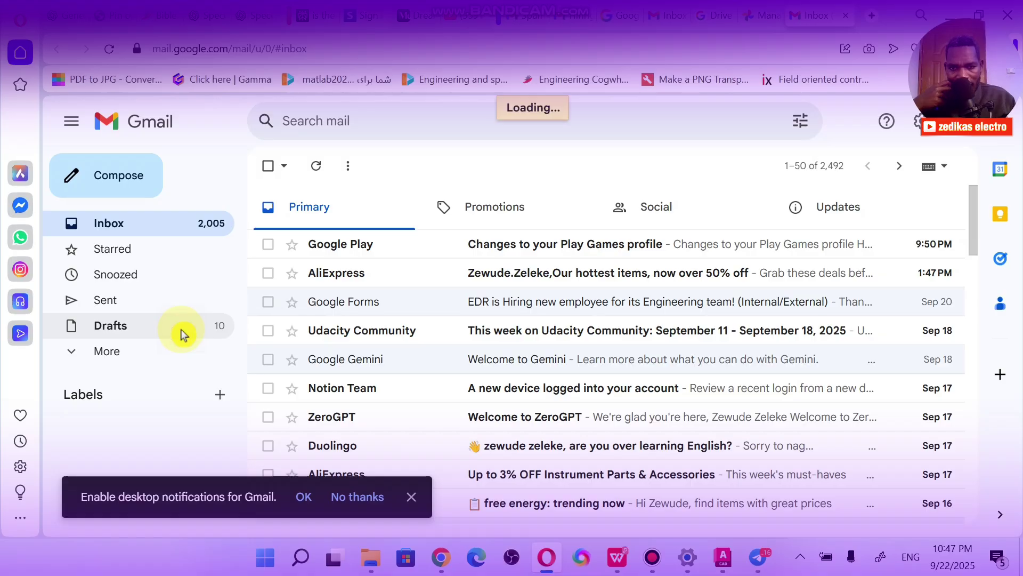
scroll(464, 291, down, 3)
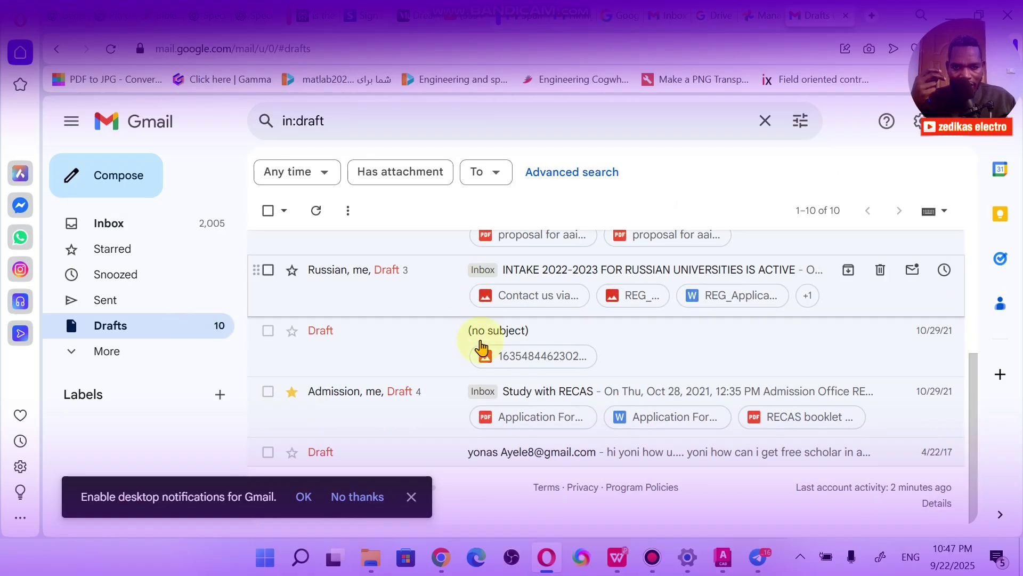
scroll(480, 414, up, 4)
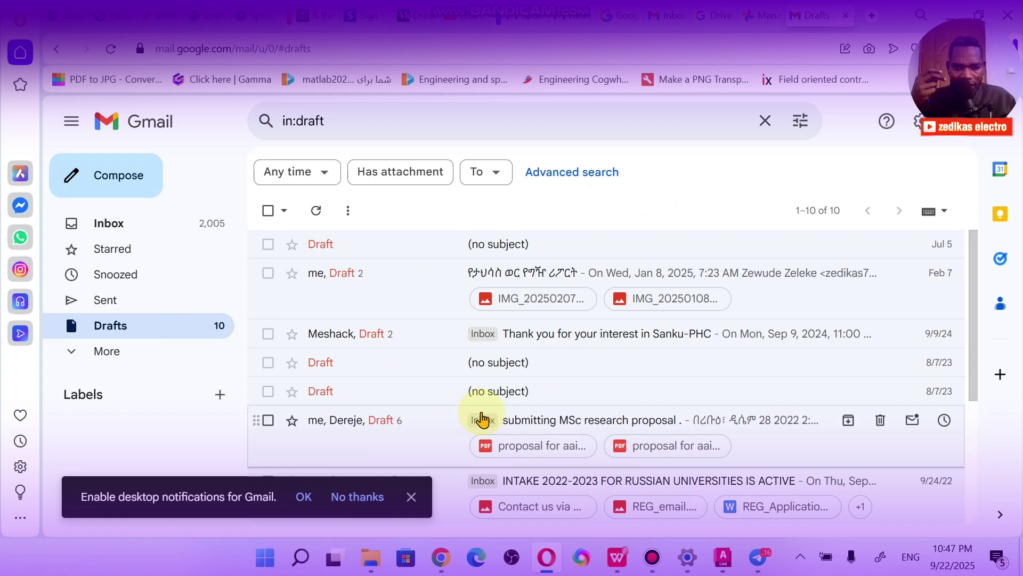
scroll(483, 419, down, 3)
scroll(334, 389, up, 4)
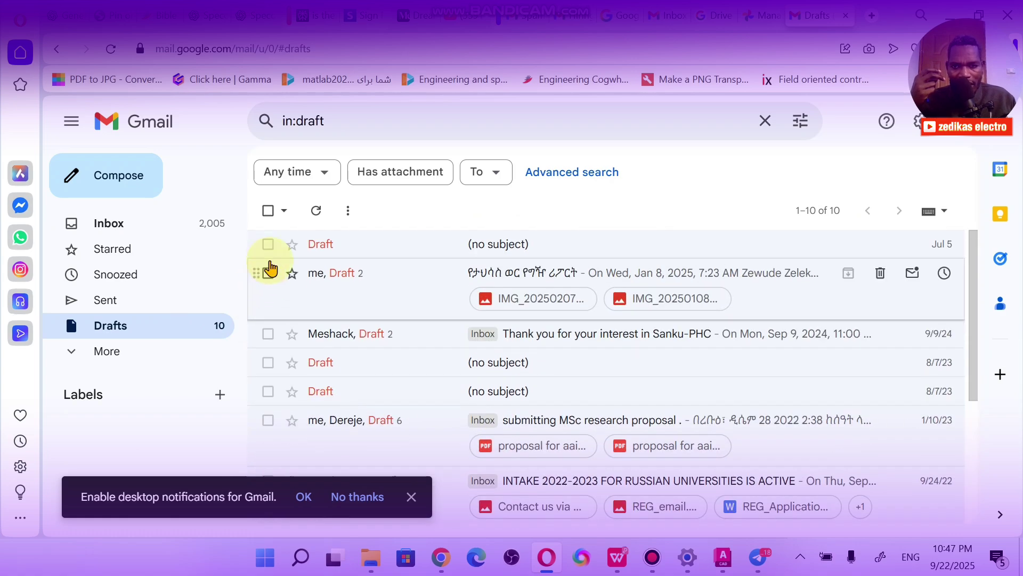
Step: Select all drafts in the Drafts folder and check the selection down to the end of the list
click(268, 244)
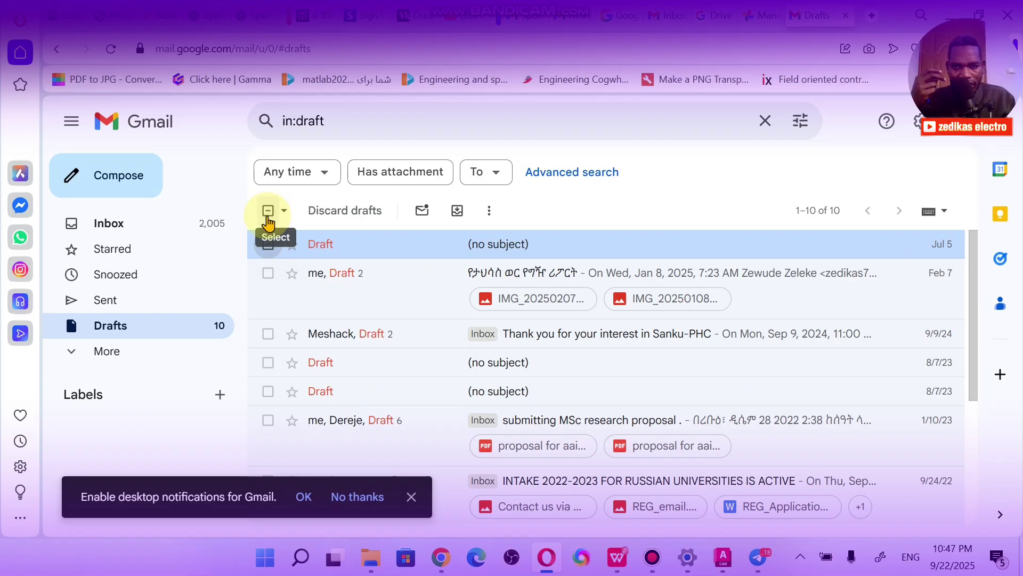
click(268, 219)
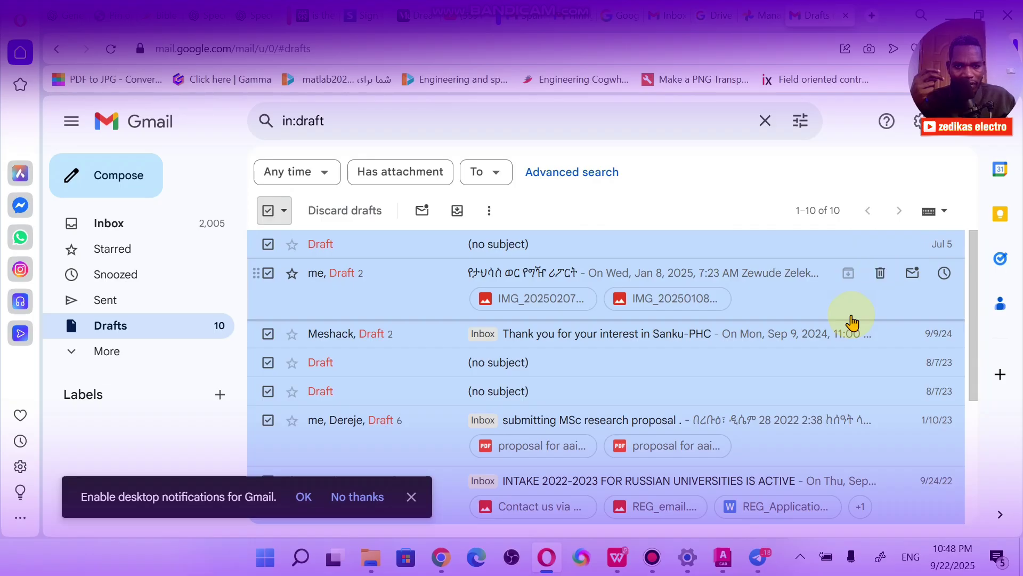
scroll(852, 322, down, 4)
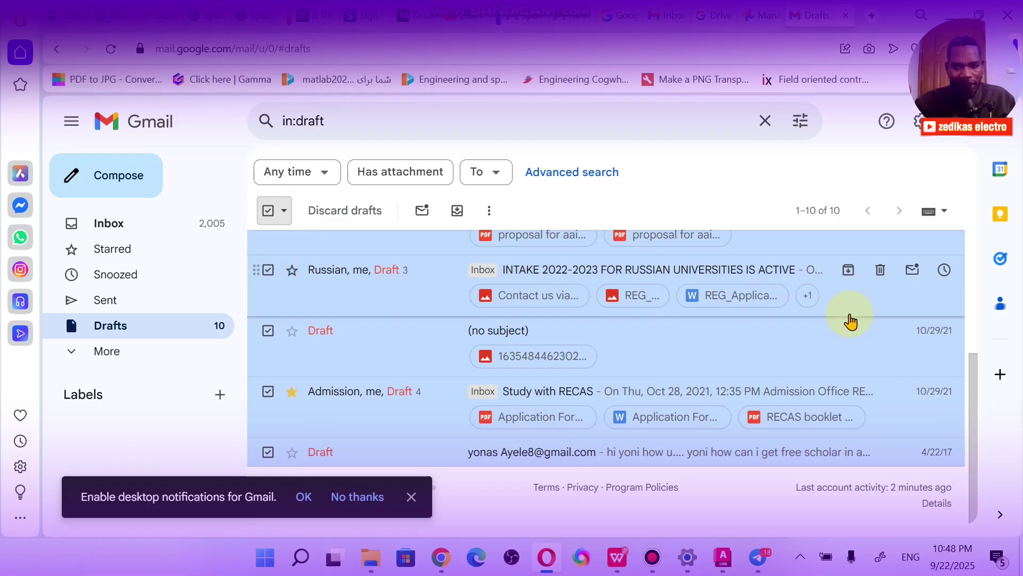
scroll(850, 320, up, 4)
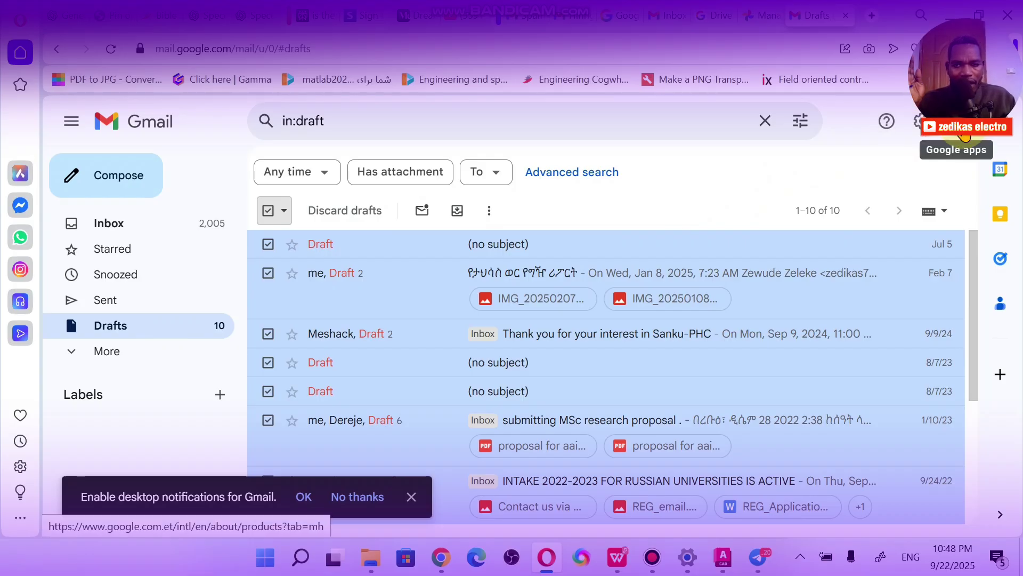
Step: Reopen Gmail from the Drafts folder without discarding the selected drafts
click(965, 134)
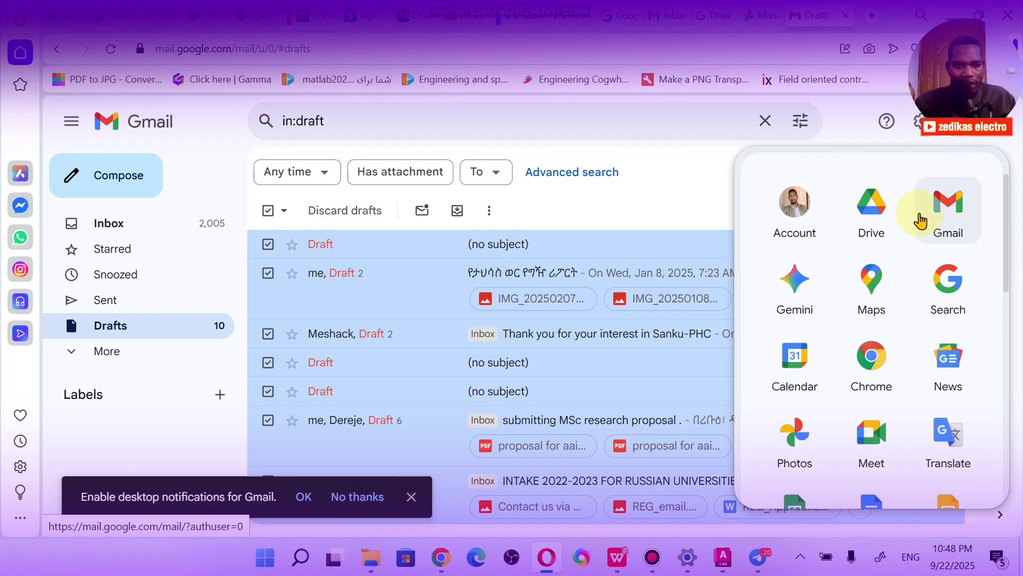
click(924, 216)
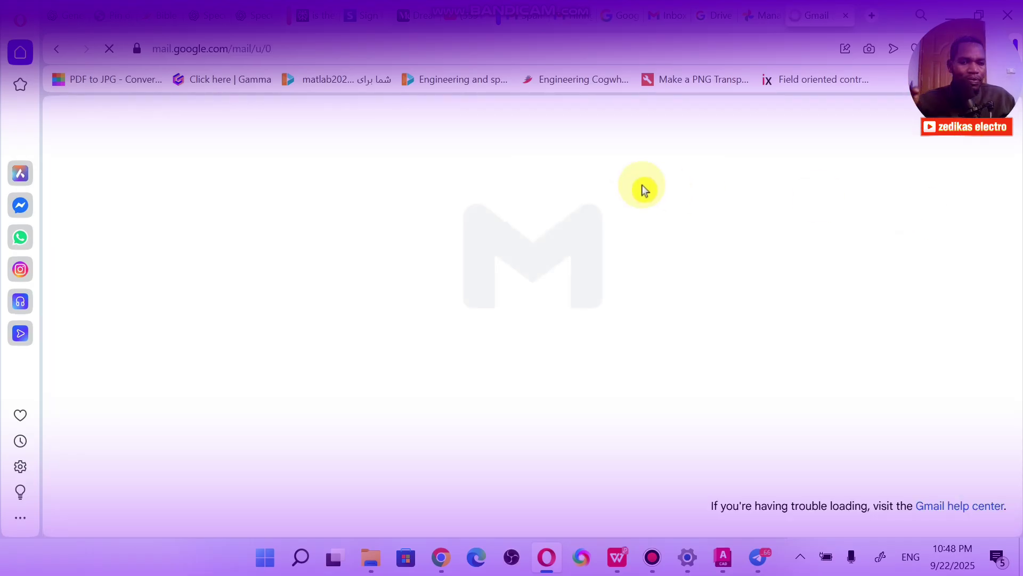